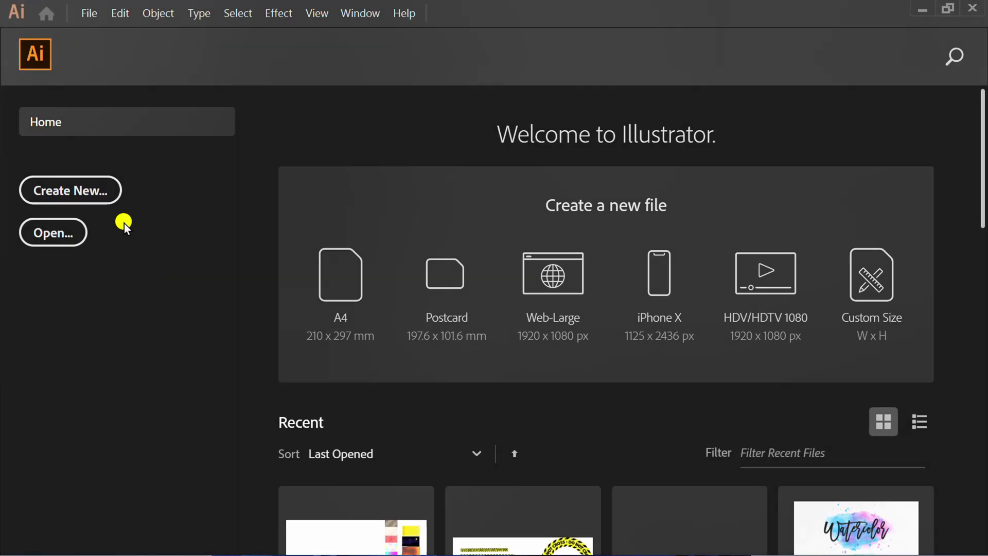
Step: Create a new portrait document from the recent A4 preset, 595.276 × 841.89 px
left_click(99, 189)
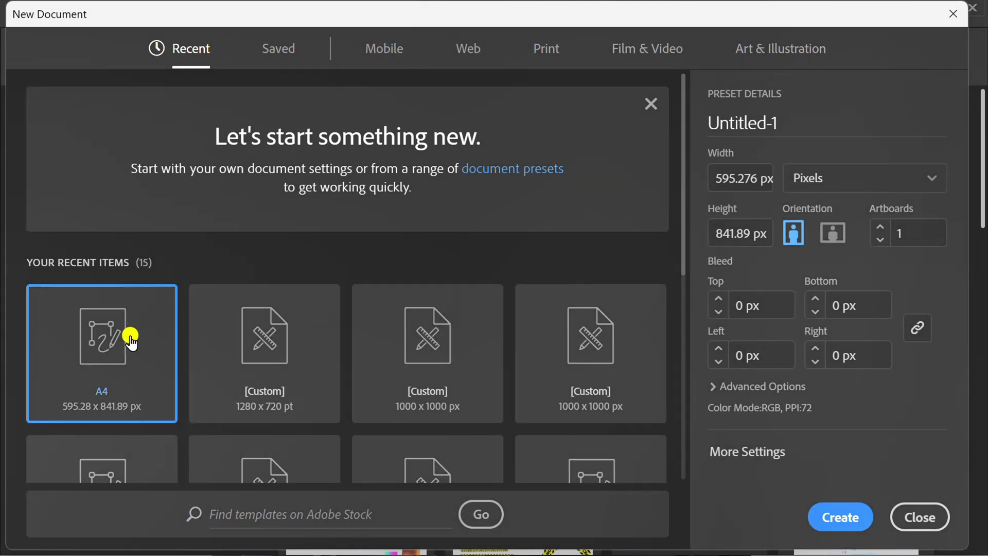
left_click(131, 338)
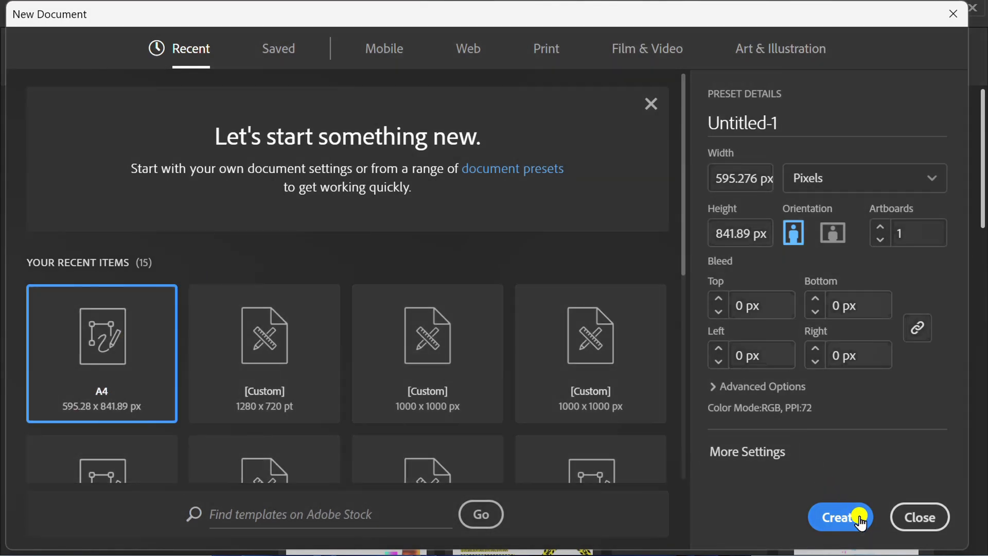
left_click(861, 521)
Step: Draw a rectangle covering the whole artboard and give it a radial gradient fill
key("m")
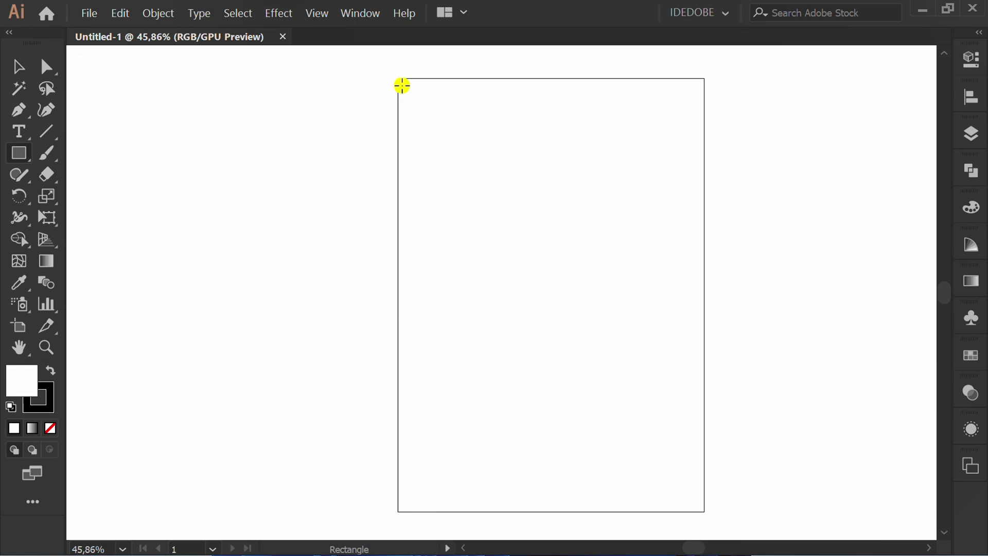
left_click_drag(400, 79, 703, 510)
left_click(970, 281)
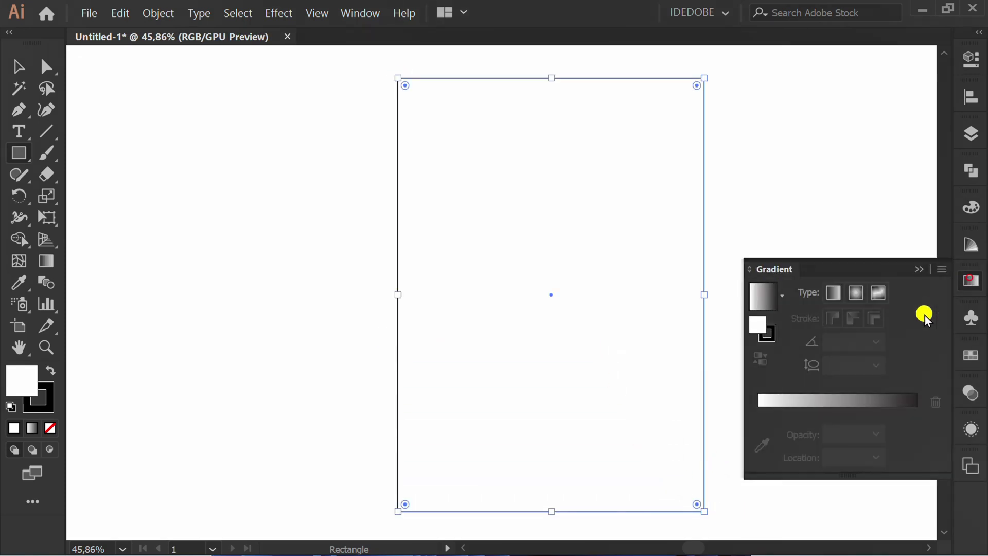
left_click(762, 297)
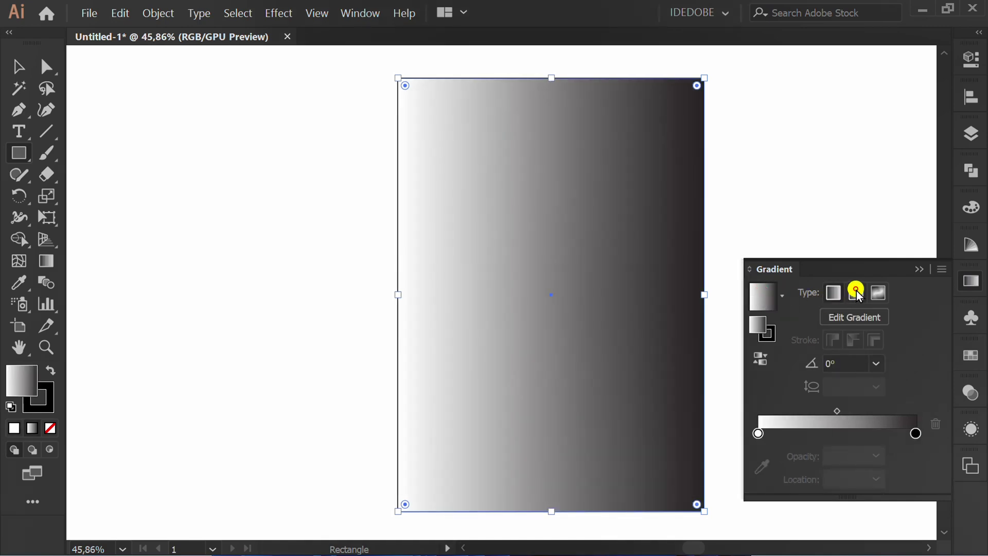
left_click(856, 292)
Step: Color the radial gradient's inner stop bright yellow and its outer stop light orange
double_click(758, 433)
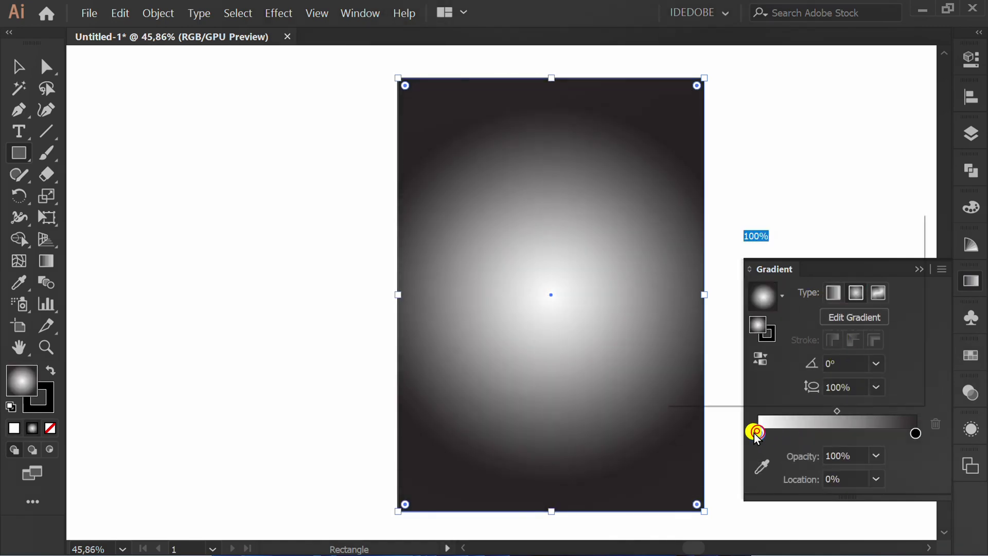
left_click(747, 264)
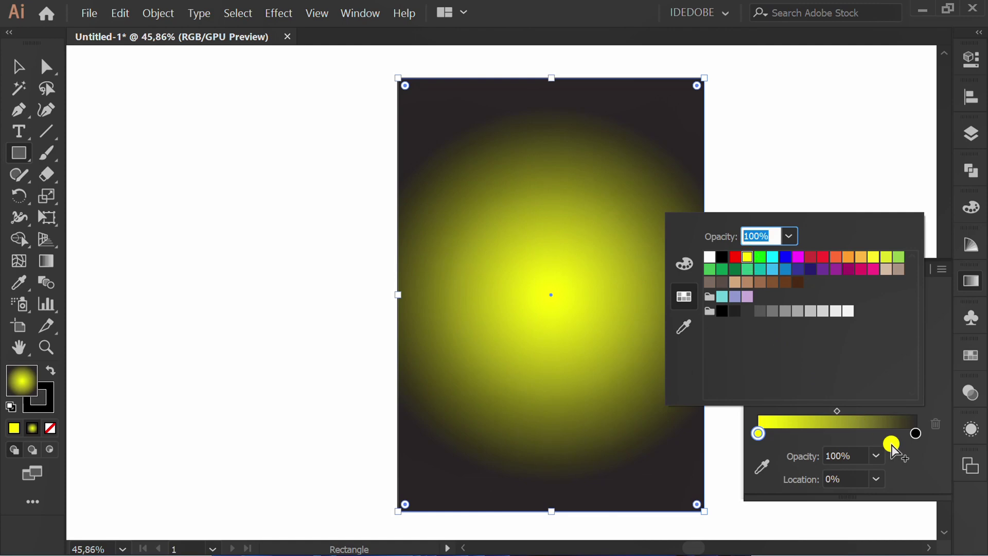
left_click(915, 451)
double_click(917, 432)
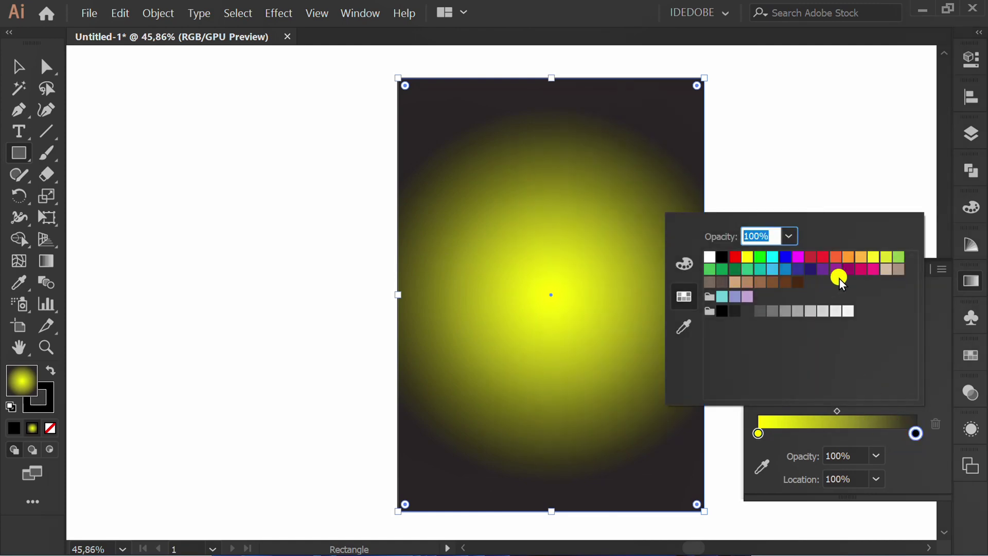
left_click(862, 257)
left_click(940, 365)
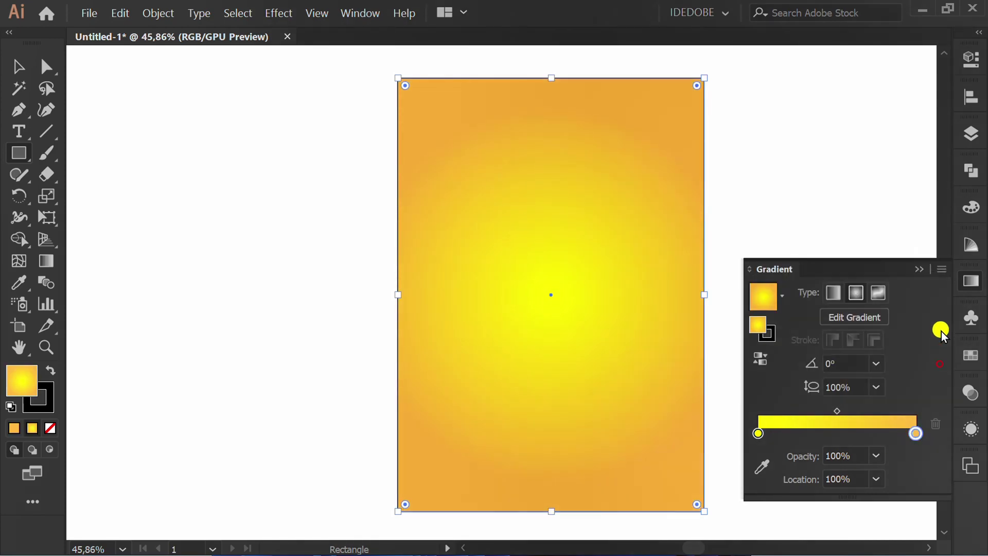
left_click(918, 264)
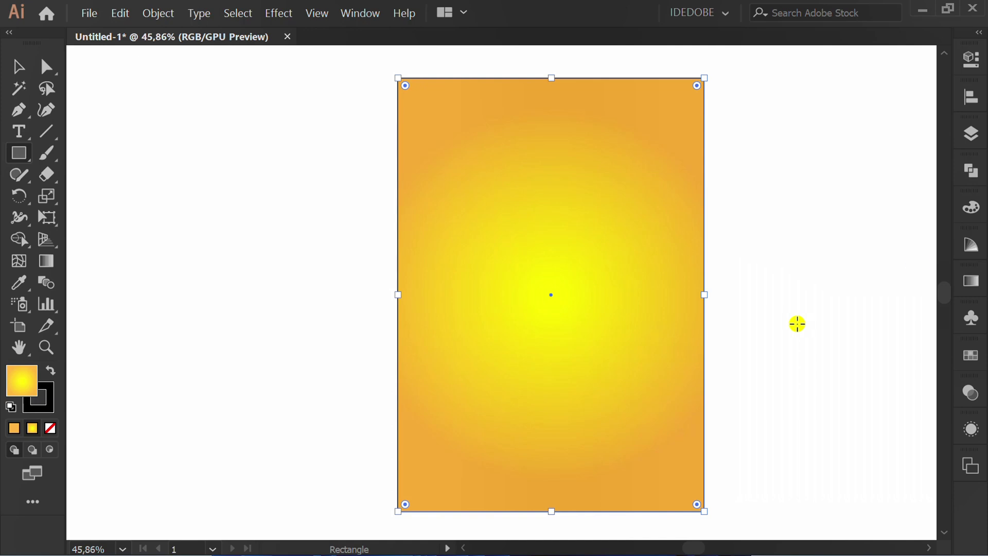
Step: Enlarge the radial gradient so its outer stop extends well beyond the rectangle's side edge
key("g")
left_click_drag(758, 295, 811, 294)
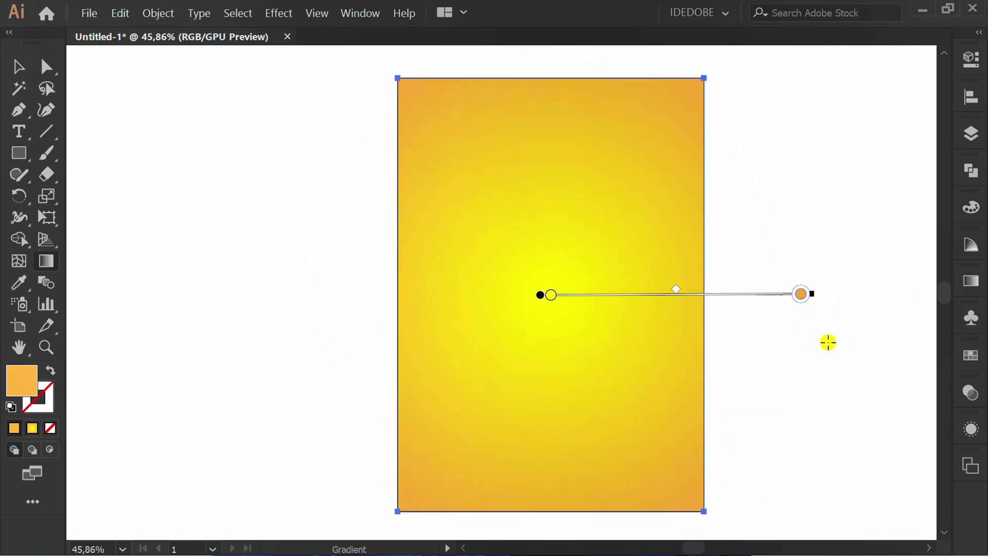
key("v")
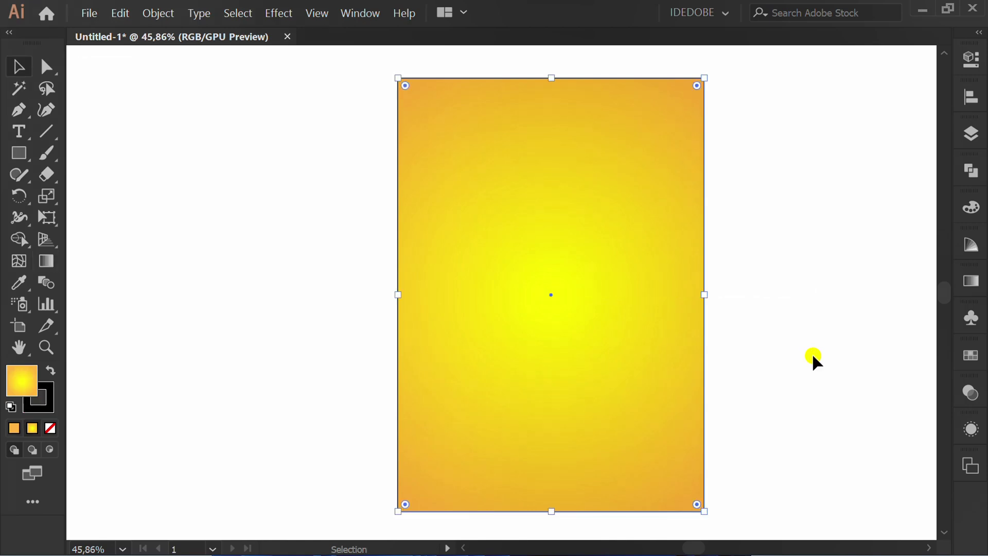
Step: Remove the stroke from the gradient background rectangle and deselect it
key("x")
key("slash")
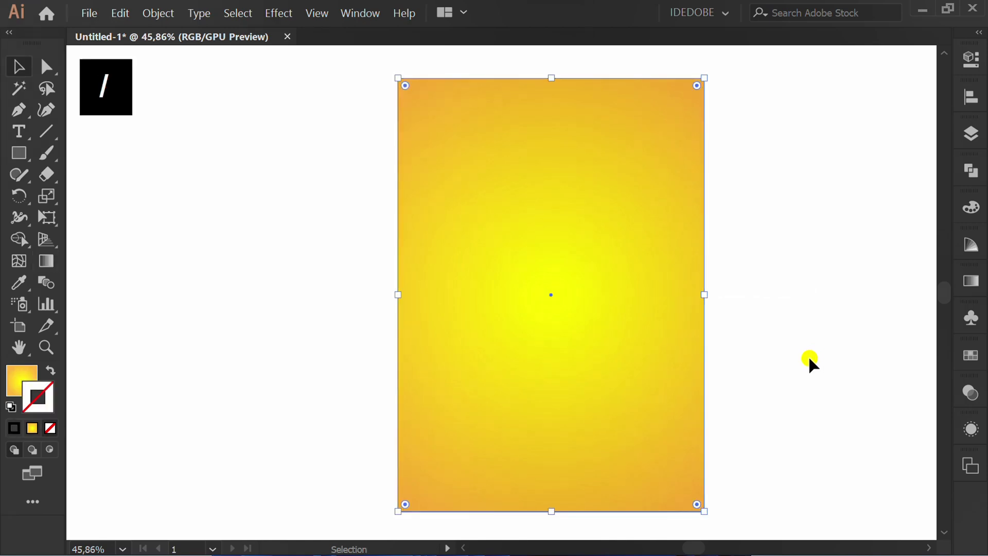
key("x")
left_click(809, 359)
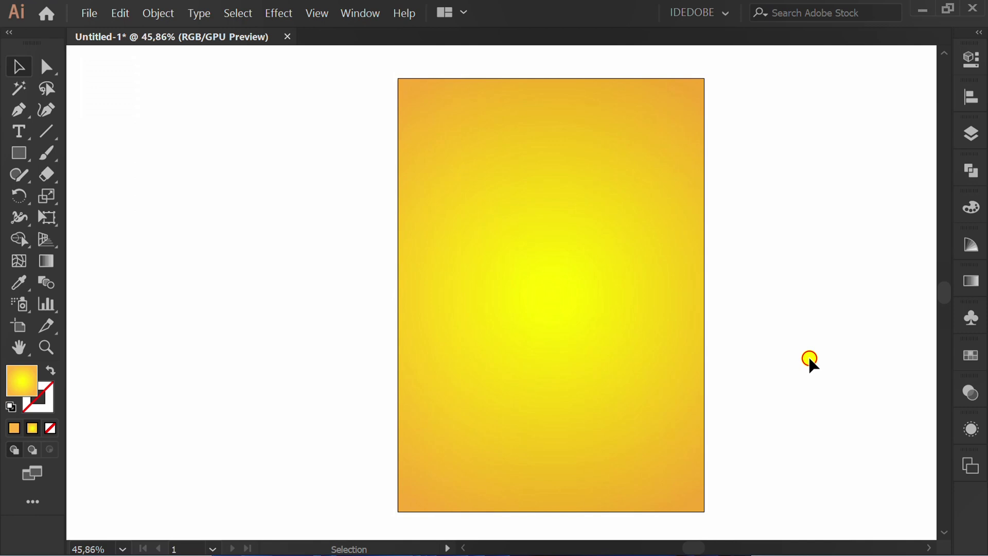
Step: Add a new layer above Layer 1 for the artwork
left_click(969, 138)
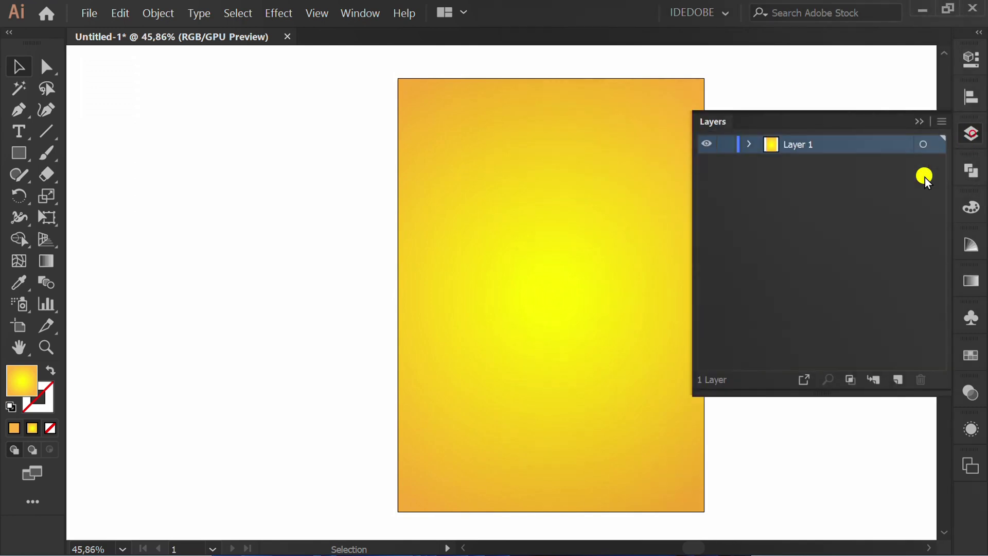
left_click(895, 380)
left_click(918, 122)
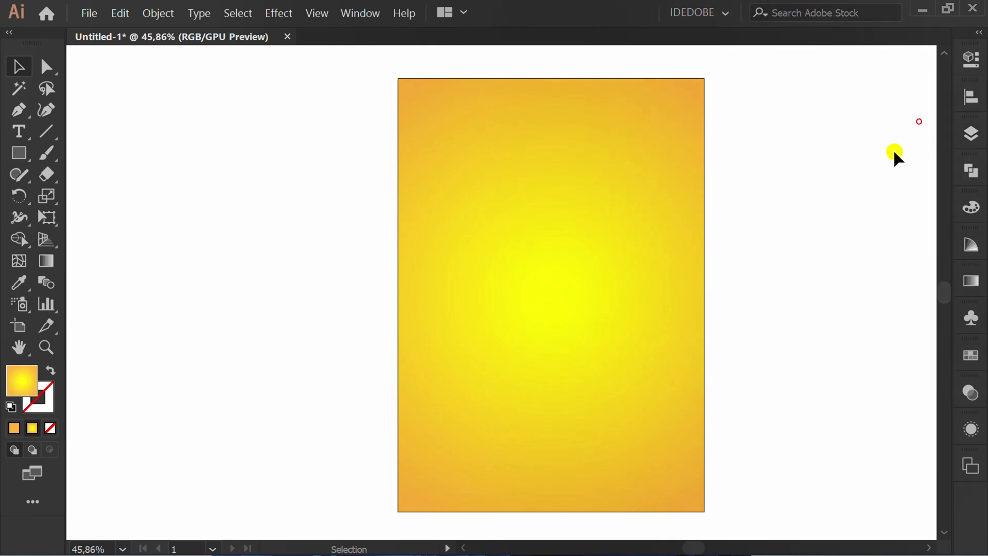
Step: Draw an artboard-wide square from the artboard's center and give it the default white fill and black stroke
key("m")
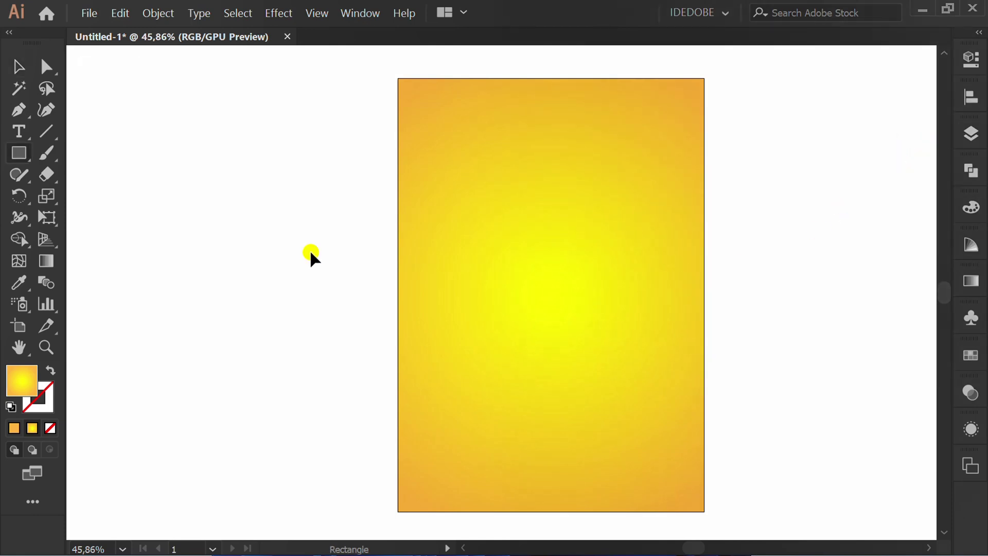
mouse_move(551, 295)
left_mouse_down()
mouse_move(673, 410)
mouse_move(695, 449)
left_mouse_up()
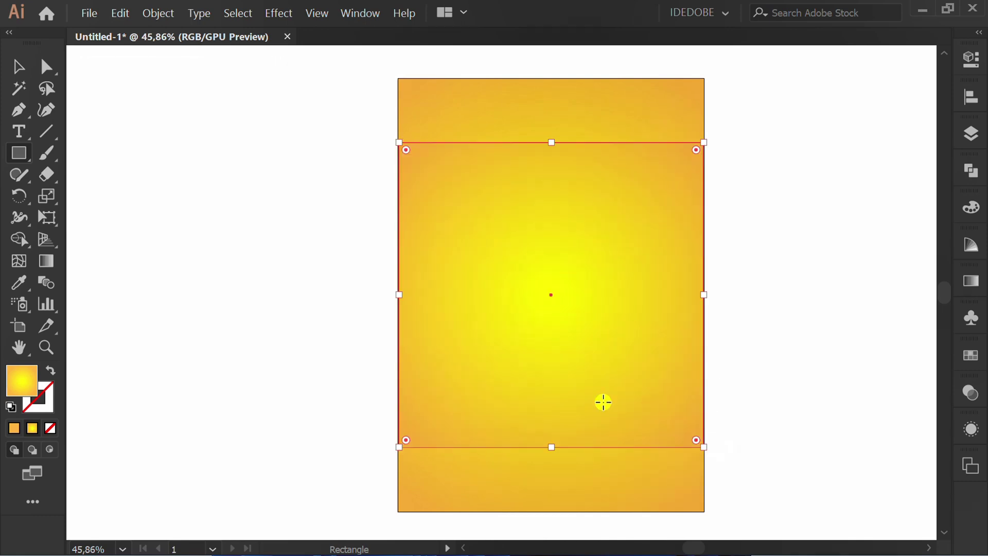
key("d")
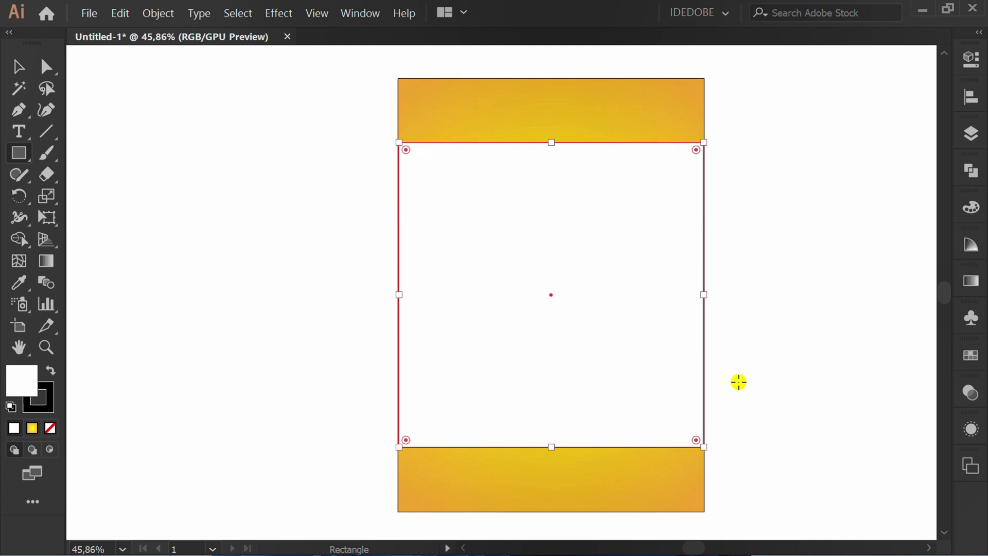
key("v")
left_click(765, 383)
Step: Draw a rectangle filling the strip between the artboard's upper edge and the square's upper edge
key("ctrl+1")
key("m")
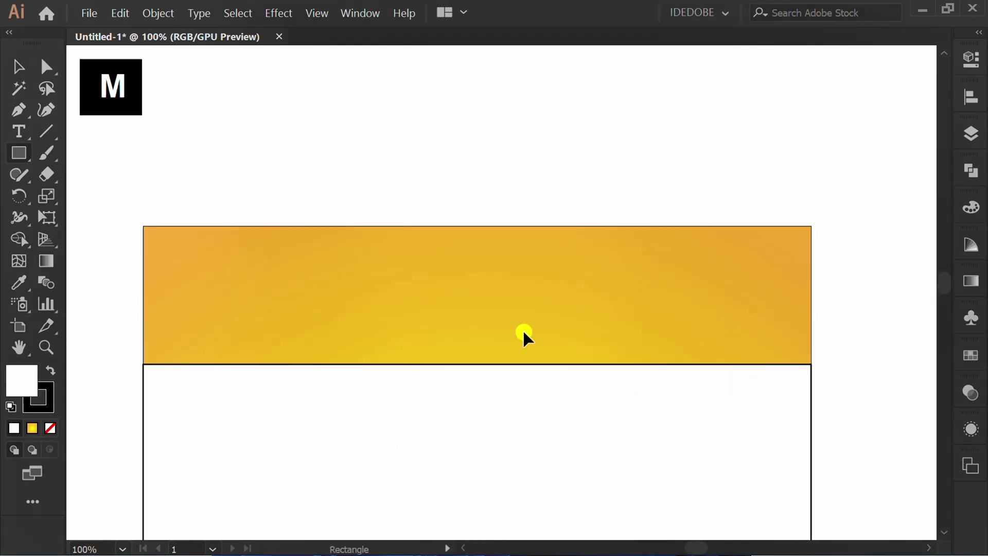
left_click_drag(143, 225, 809, 364)
key("v")
left_click(862, 409)
Step: Delete the large centered square, keeping the strip rectangle above it
scroll(566, 211, "down", 1)
scroll(566, 211, "down", 1)
left_click_drag(786, 331, 300, 502)
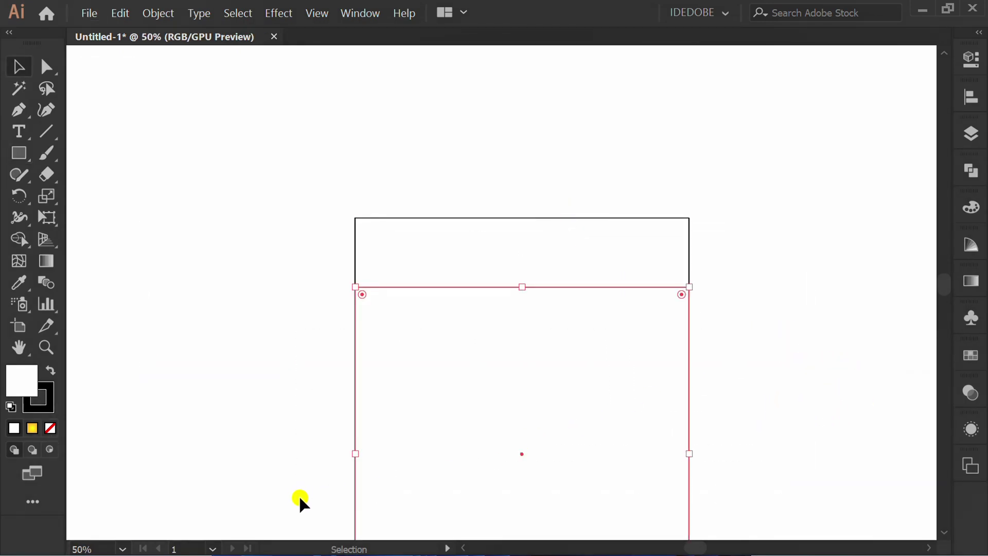
key("Delete")
Step: Remove the fill from the upper strip rectangle, leaving only its black stroke
scroll(514, 208, "up", 1)
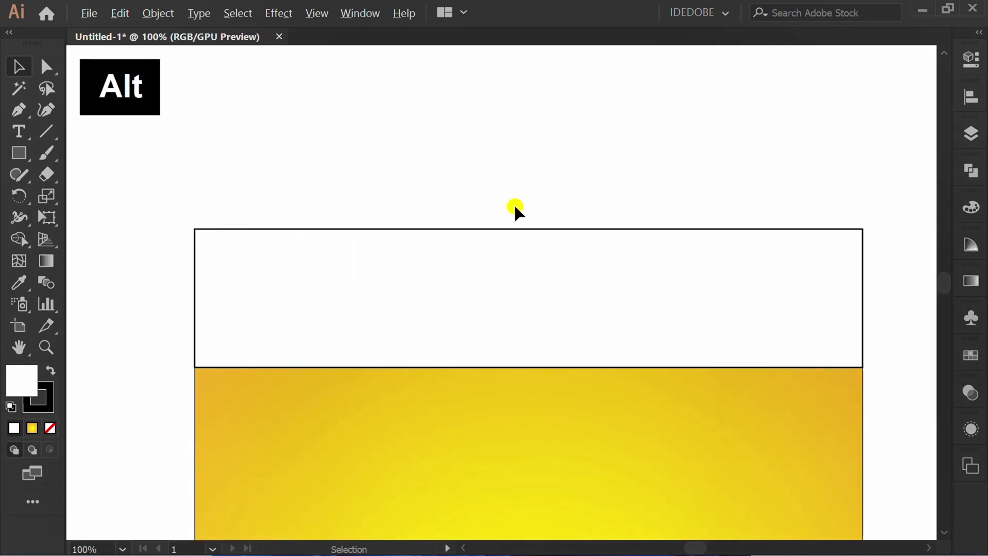
left_click_drag(579, 186, 442, 304)
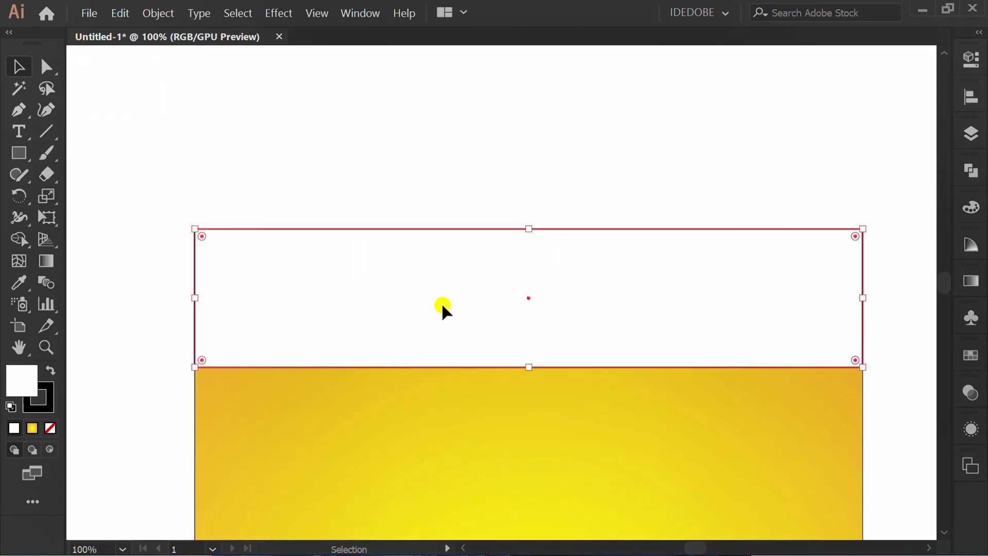
key("slash")
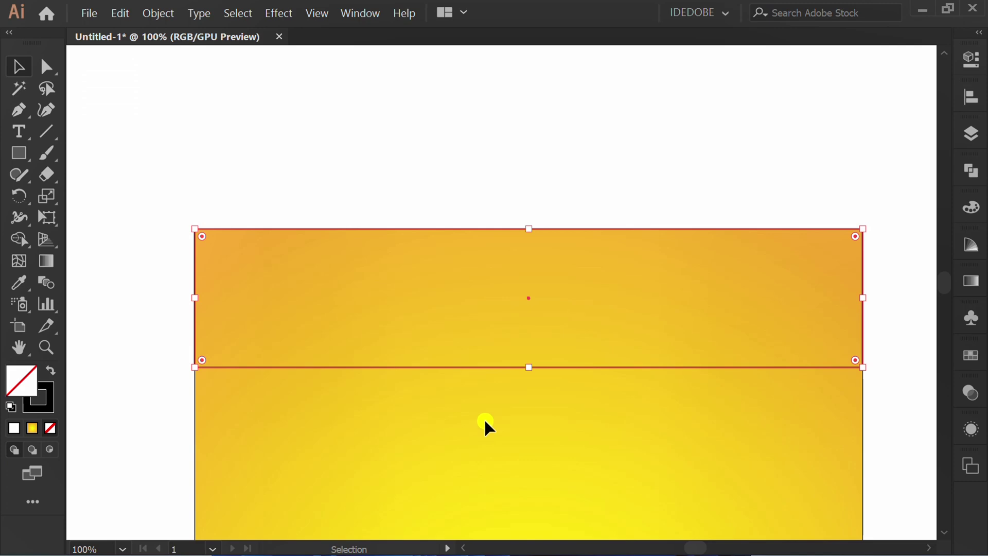
left_click(340, 381)
Step: Draw a wavy open path with the Curvature tool across the strip rectangle, extending slightly past both of its sides
left_click(45, 109)
left_click(147, 353)
left_click(248, 352)
left_click(298, 342)
left_click(459, 395)
left_click(622, 330)
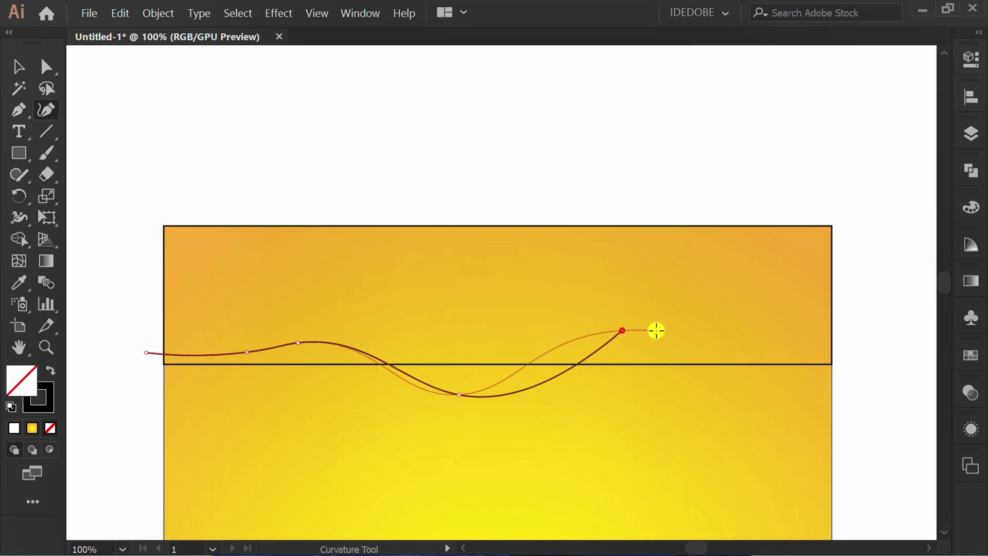
left_click(721, 327)
left_click(813, 284)
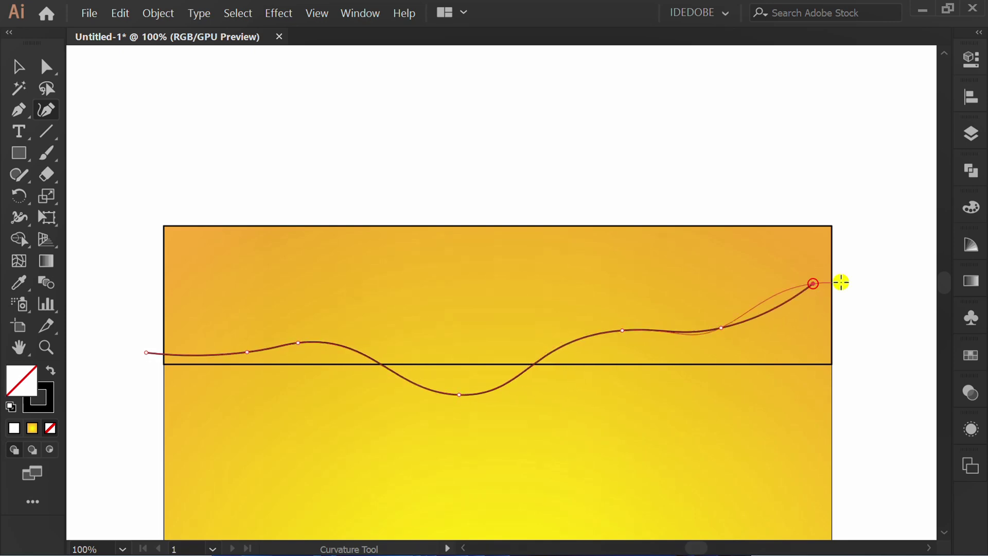
left_click(882, 285)
key("Escape")
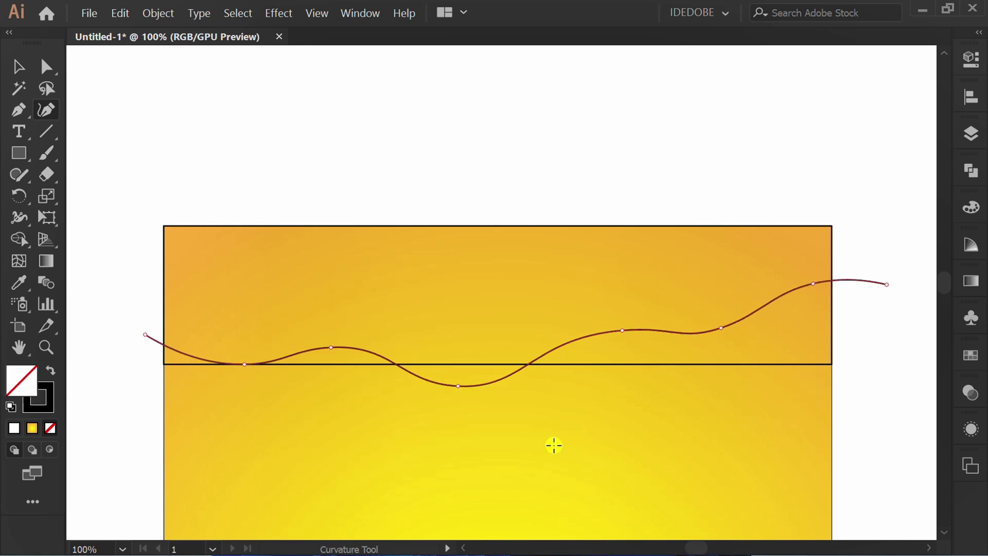
key("v")
left_click(554, 445)
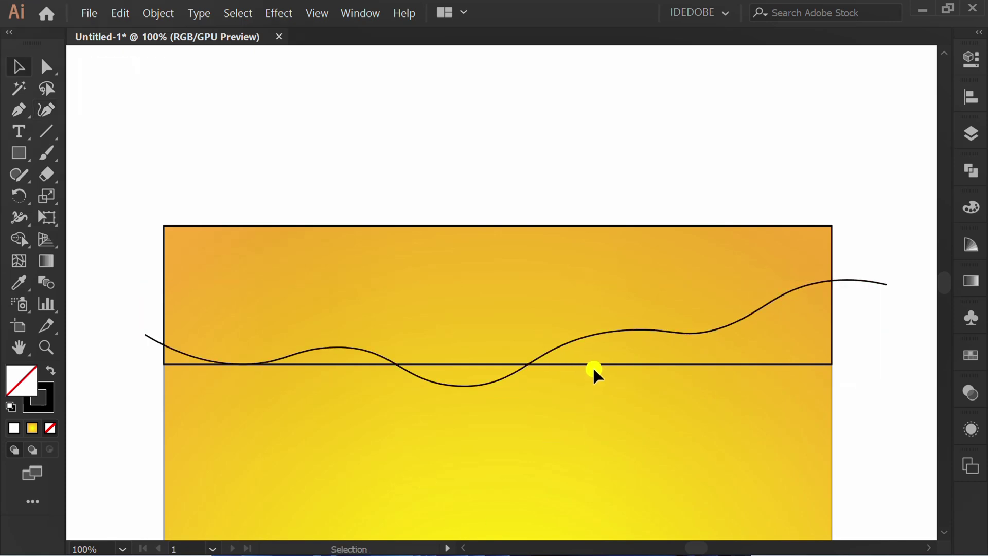
Step: Extend the strip rectangle's lower edge downward so the rectangle encloses the wave's lowest point
left_click(594, 363)
left_click_drag(498, 364, 498, 437)
left_click(460, 490)
Step: Set the wavy path's stroke weight to 15 pt
left_click(503, 379)
left_click(972, 59)
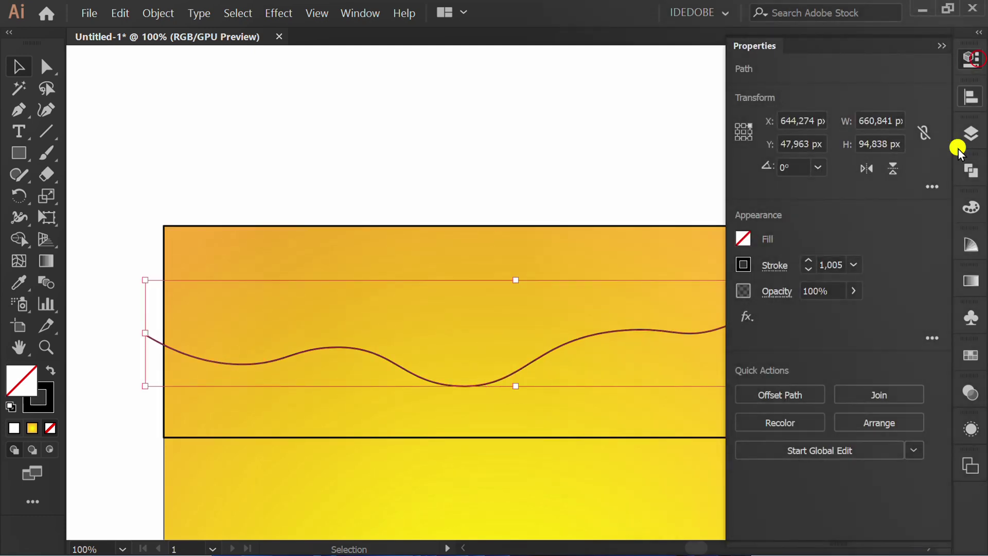
scroll(831, 266, "up", 10)
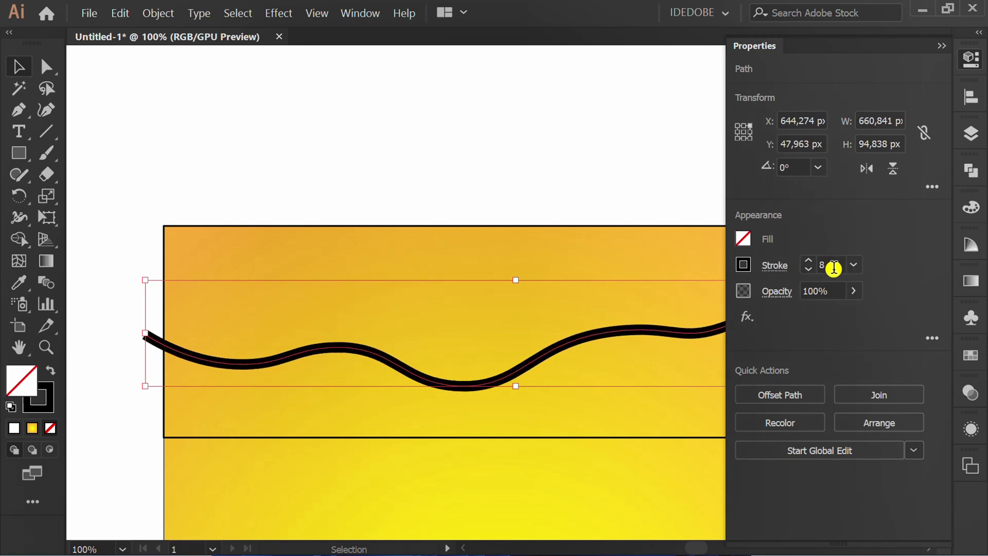
scroll(839, 265, "up", 2)
scroll(841, 265, "down", 1)
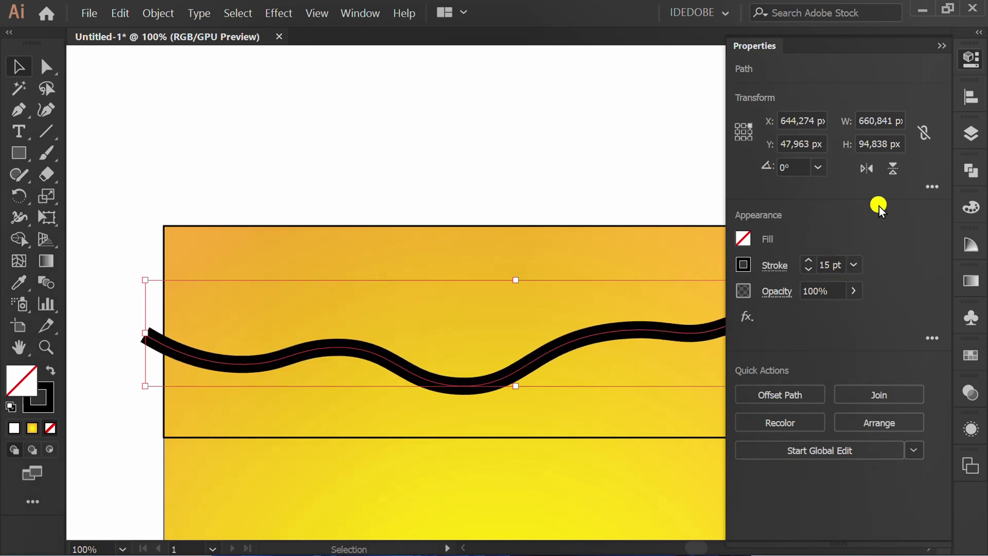
left_click(937, 46)
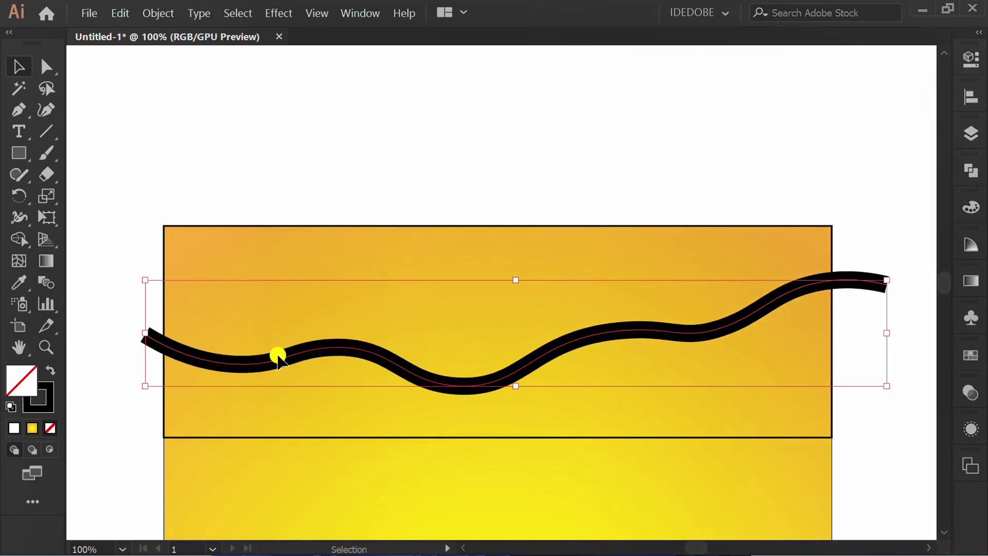
Step: Taper the wavy path toward its left end with the Width tool
left_click_drag(20, 228, 122, 217)
scroll(128, 350, "up", 6)
left_click_drag(249, 339, 267, 309)
scroll(308, 306, "down", 5)
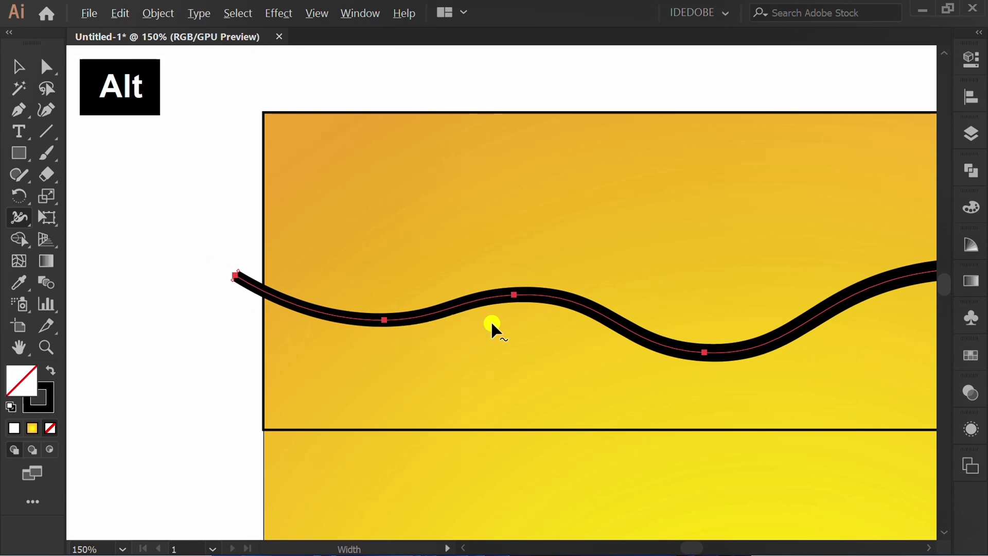
Step: Thicken the stroke around the wave's first crest and narrow it at the central trough with the Width tool
scroll(520, 314, "up", 4)
mouse_move(511, 264)
left_mouse_down()
mouse_move(516, 307)
mouse_move(463, 283)
left_mouse_up()
scroll(348, 316, "down", 4)
scroll(508, 347, "up", 3)
scroll(270, 342, "down", 4)
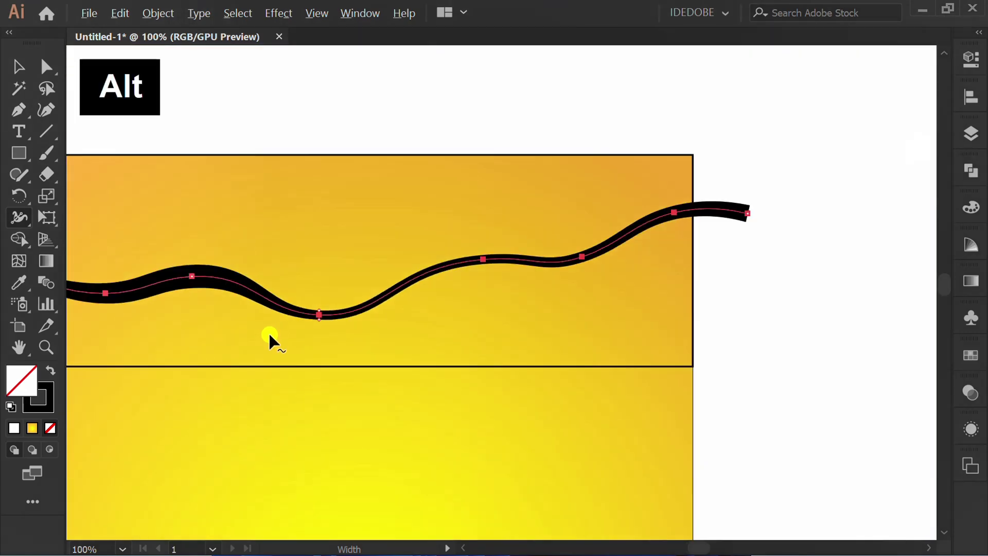
Step: Widen the stroke at the wave's second crest, right of the central trough
scroll(506, 338, "up", 4)
left_click_drag(507, 338, 488, 311)
scroll(735, 292, "down", 5)
scroll(546, 355, "up", 1)
key("v")
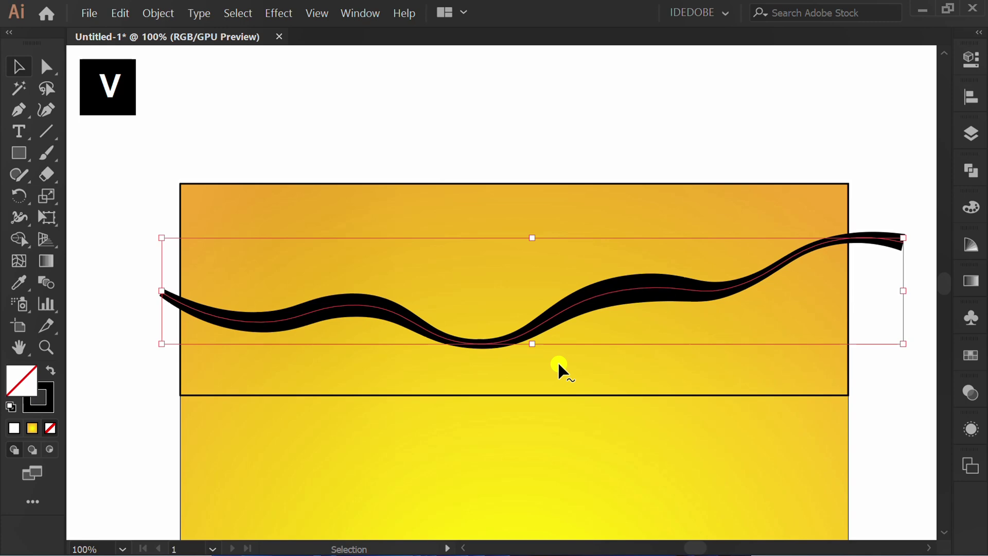
Step: Expand the wavy line's appearance into an outline shape with no fill and the default black stroke
left_click(151, 11)
left_click(329, 234)
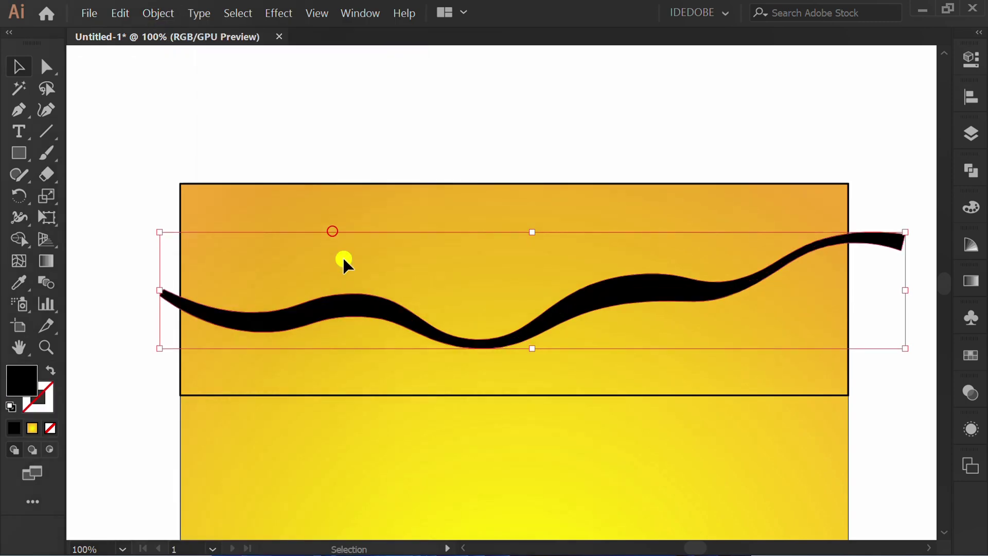
key("d")
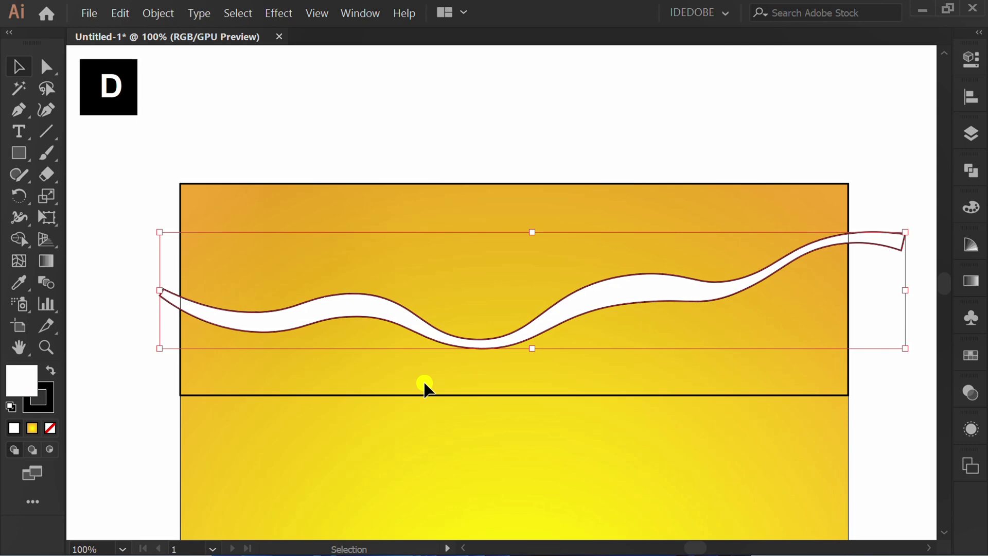
key("slash")
left_click(451, 426)
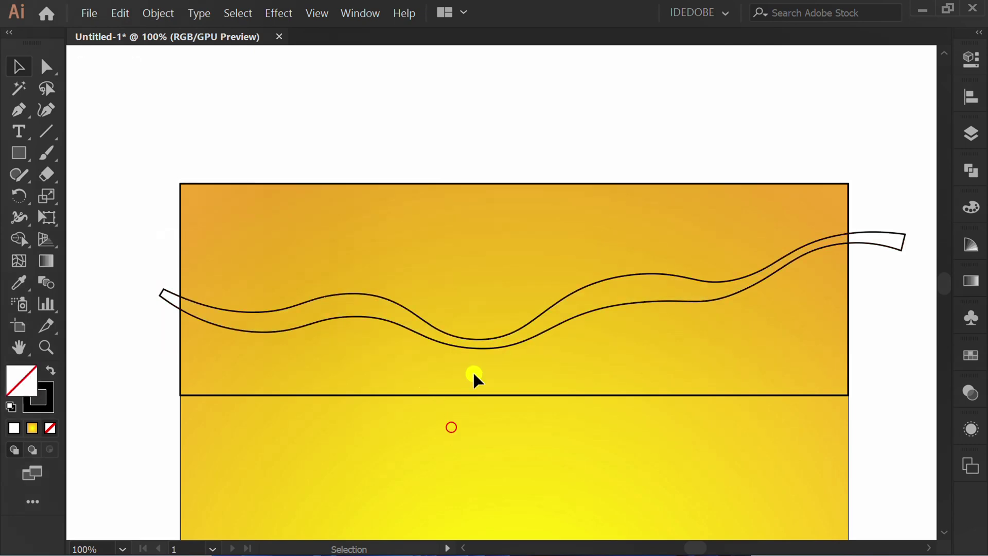
Step: Roughen the wavy outline with an absolute size of 10 px and slightly increased detail, and expand its appearance
key("ctrl+minus")
left_click_drag(611, 213, 610, 211)
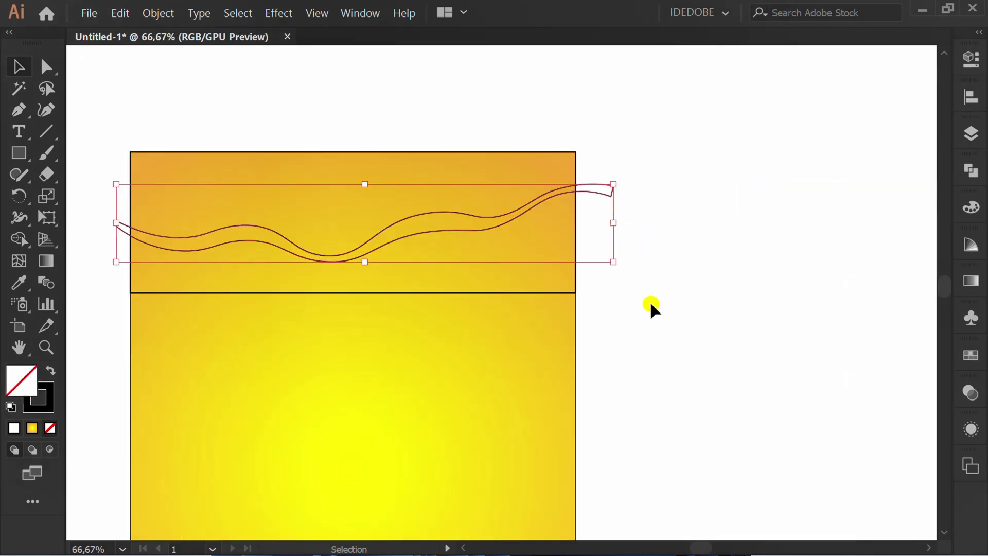
left_click(272, 14)
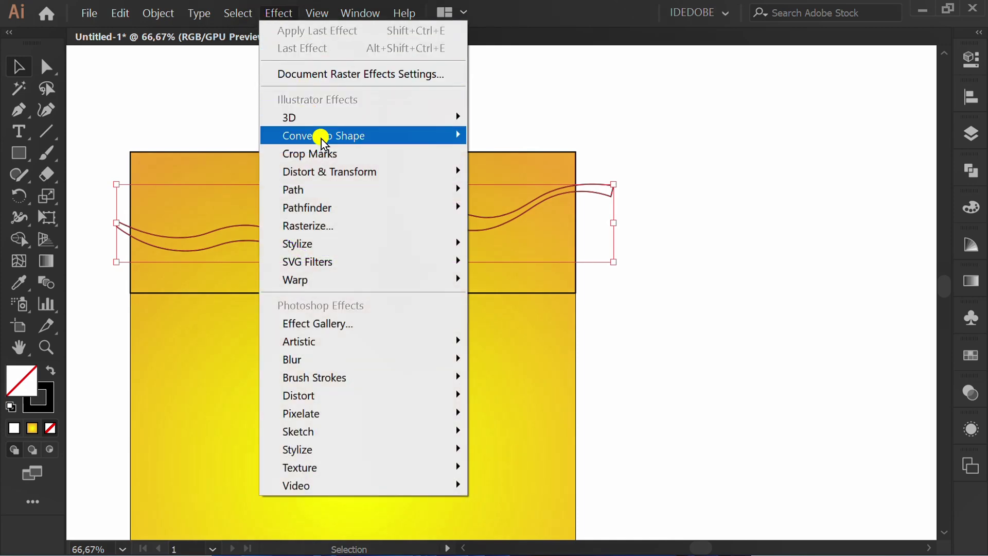
mouse_move(399, 171)
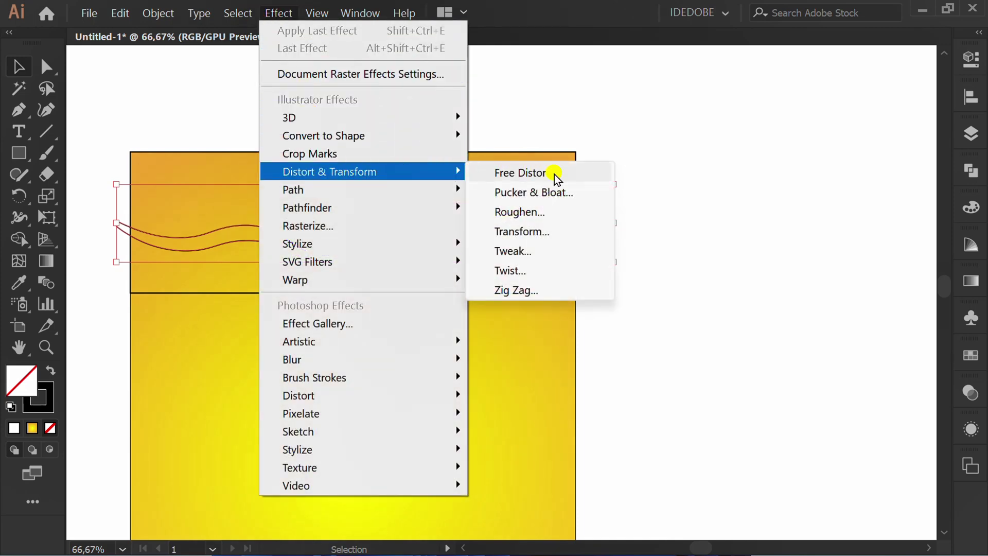
left_click(565, 210)
left_click_drag(396, 168, 872, 240)
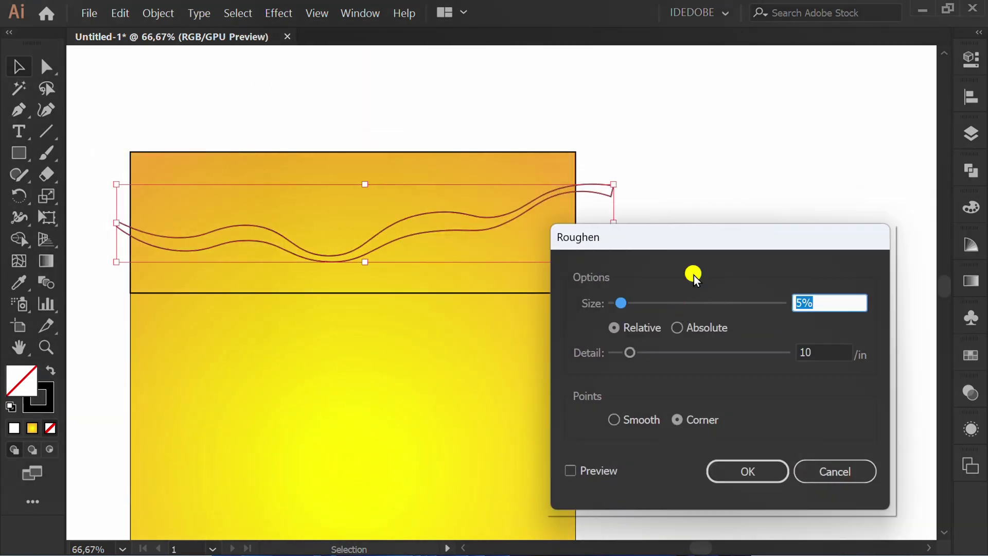
left_click(571, 471)
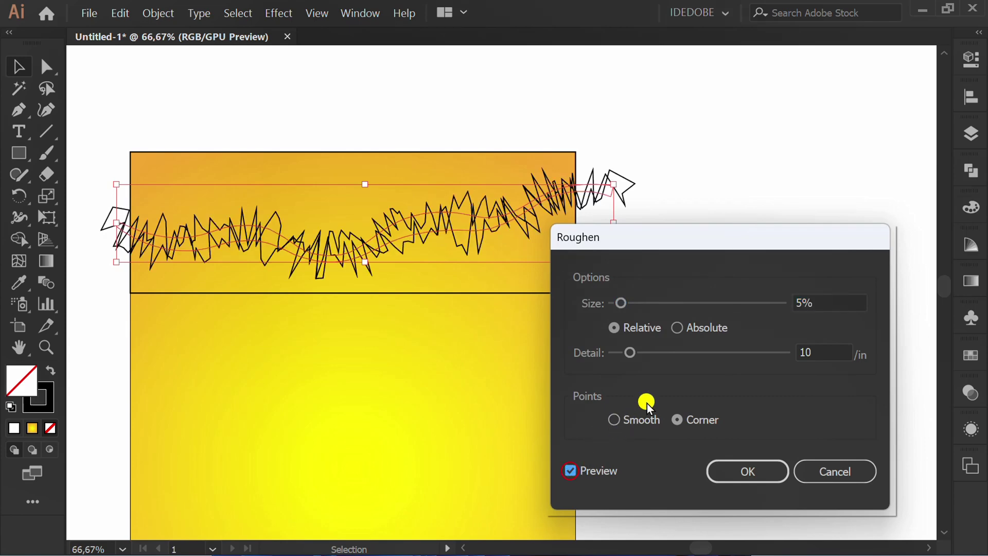
left_click(678, 327)
scroll(834, 302, "up", 5)
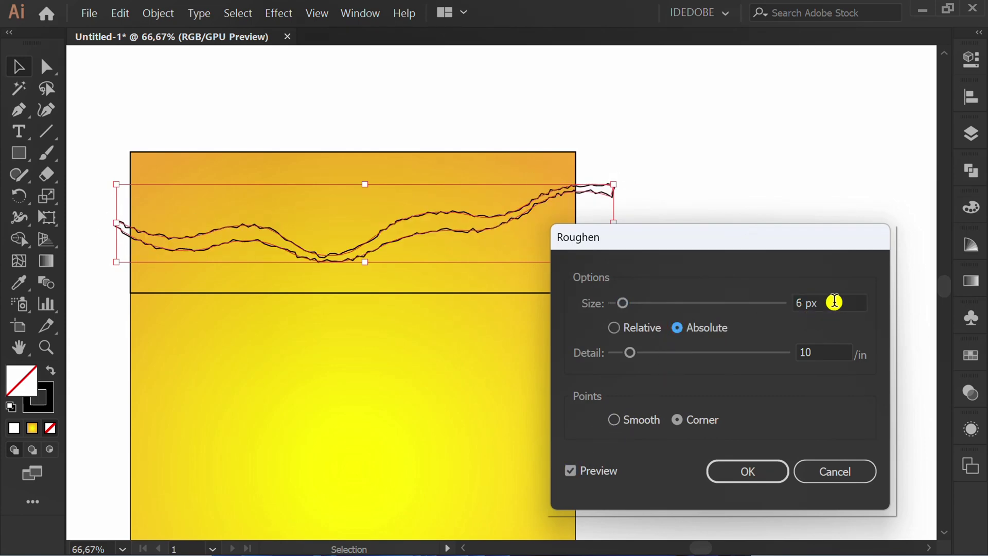
scroll(823, 353, "up", 2)
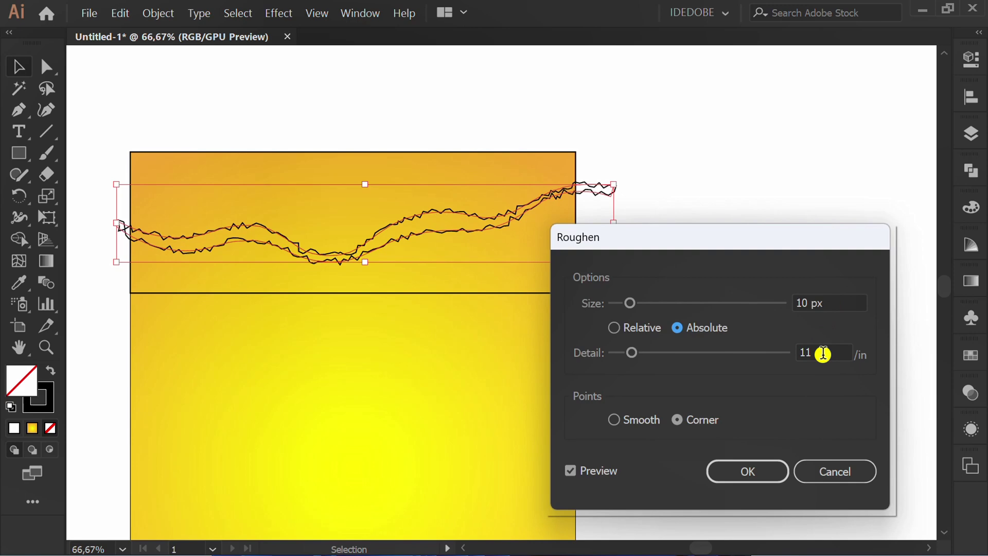
scroll(823, 354, "up", 1)
left_click(747, 470)
left_click(159, 13)
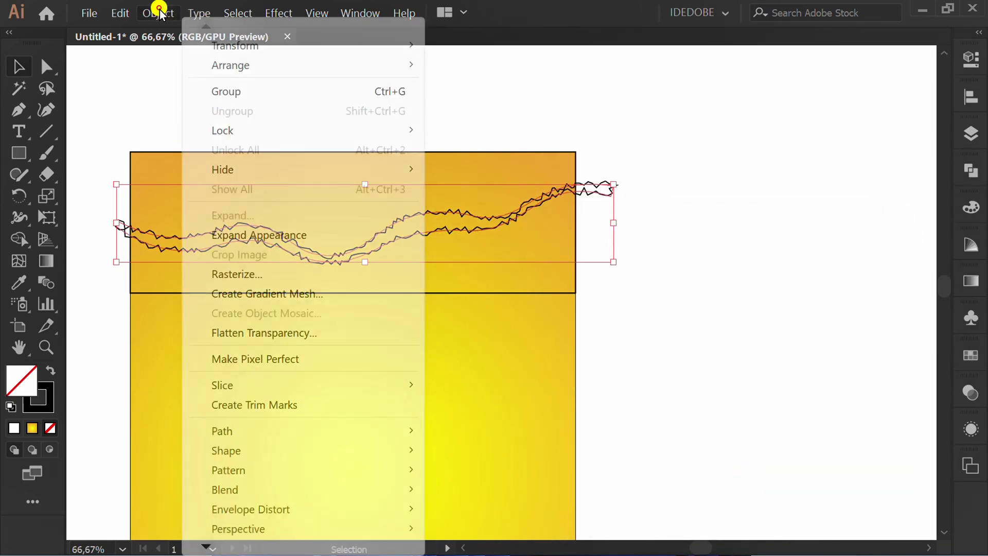
left_click(332, 235)
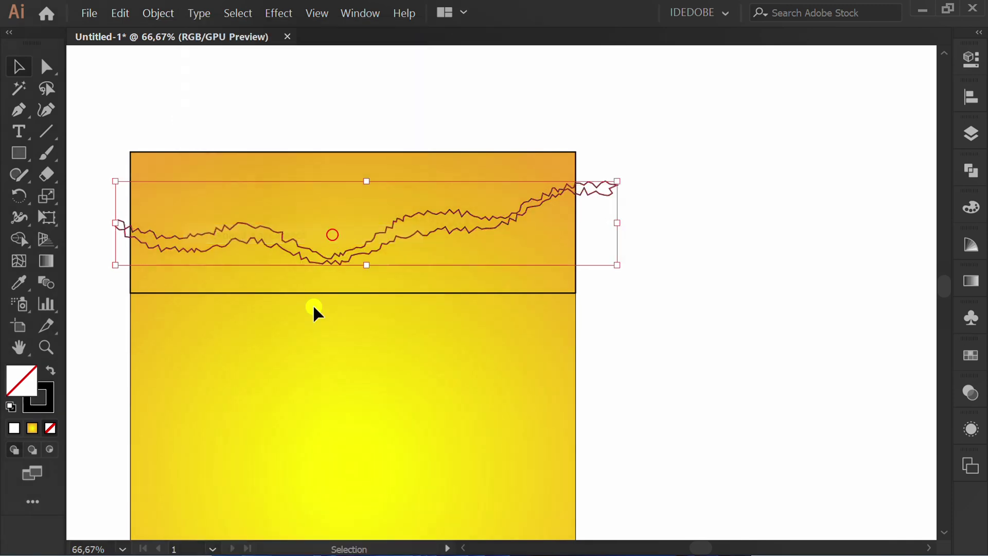
Step: With the Shape Builder, remove the rectangle area below the jagged band and the band's overhanging ends, keeping the band as its own shape
scroll(199, 283, "up", 1)
left_click_drag(216, 289, 268, 377)
left_click(831, 135)
left_click_drag(879, 128, 105, 424)
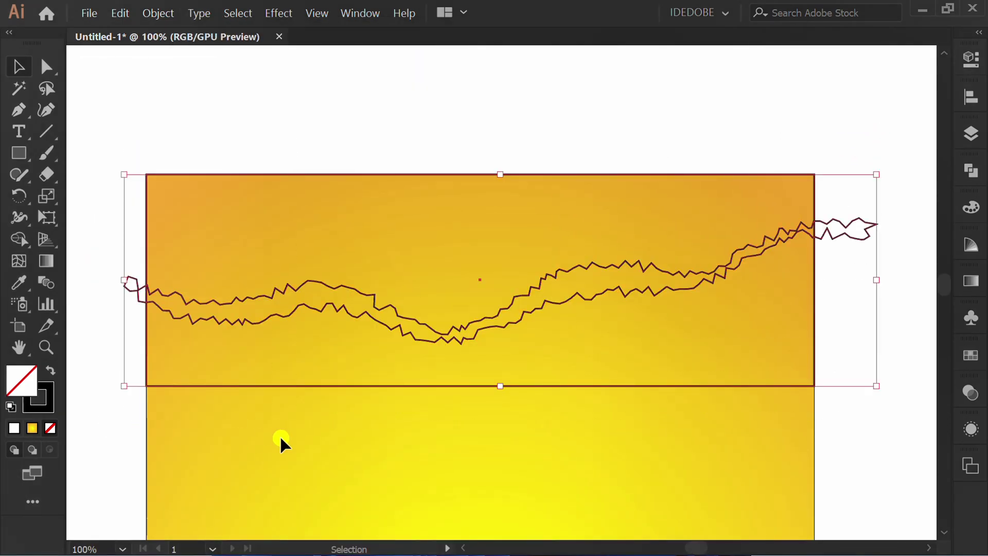
key("shift+m")
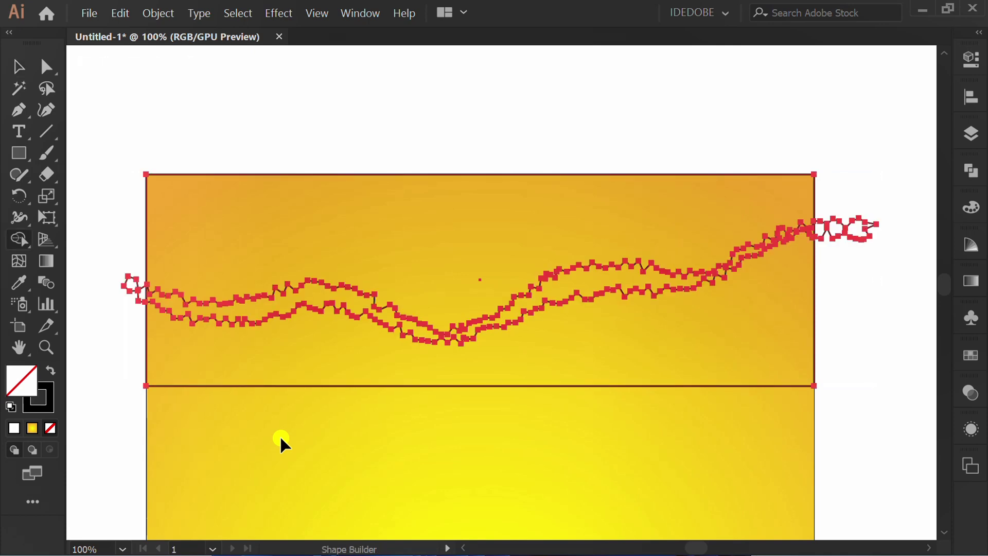
left_click(307, 347, "alt")
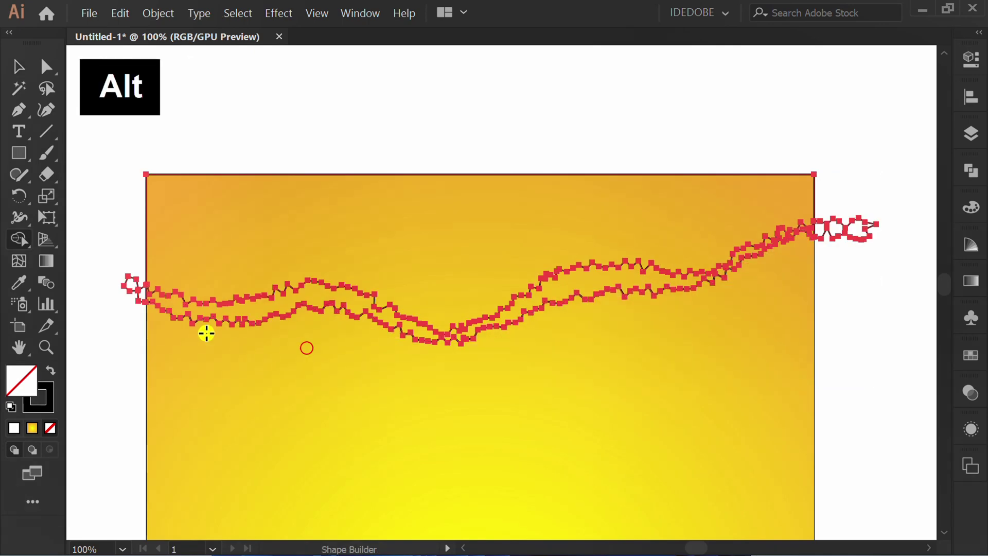
left_click(134, 282, "alt")
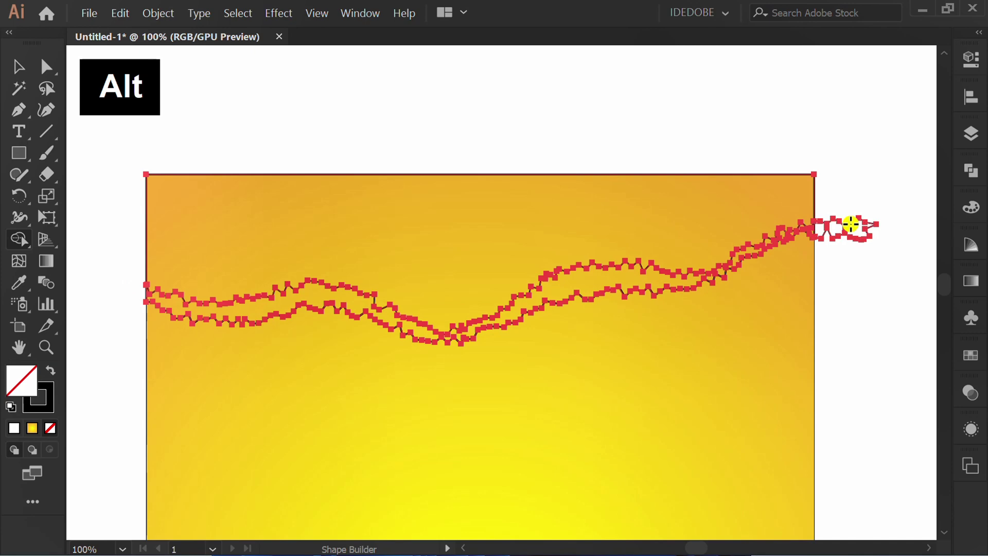
left_click(857, 227, "alt")
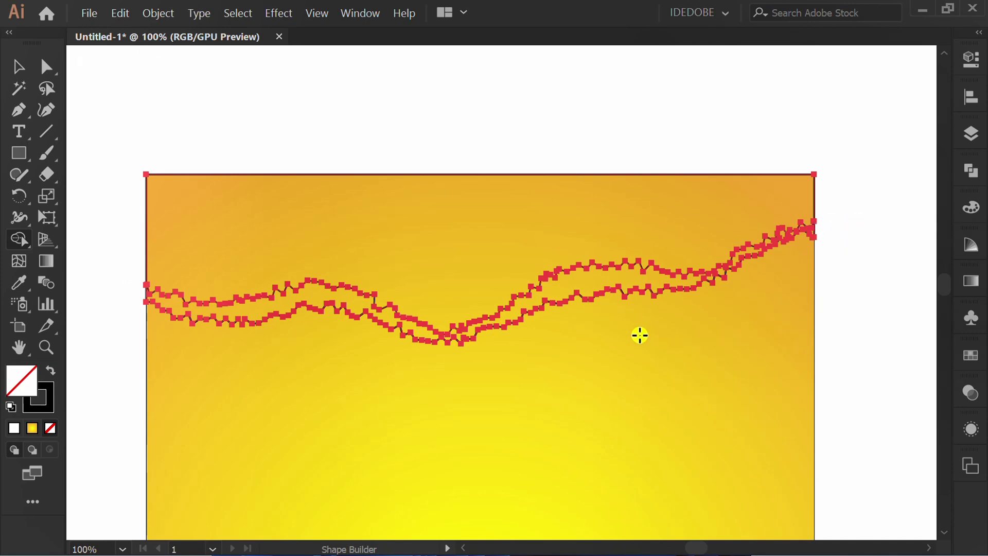
left_click(604, 283)
Step: Swap fill and stroke on the area above the jagged band to make it solid black without a stroke
key("v")
left_click(692, 388)
left_click_drag(665, 164, 501, 211)
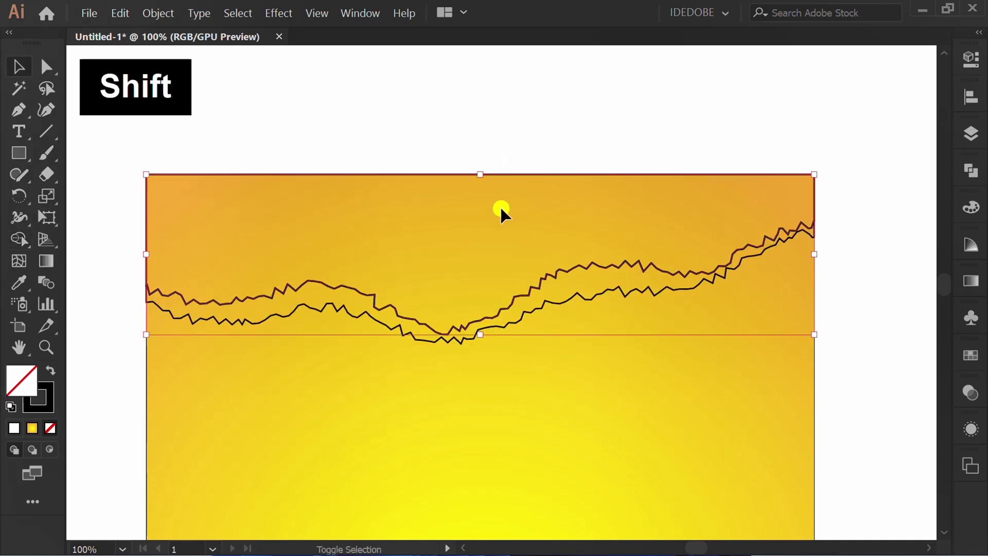
key("shift+x")
left_click(525, 413)
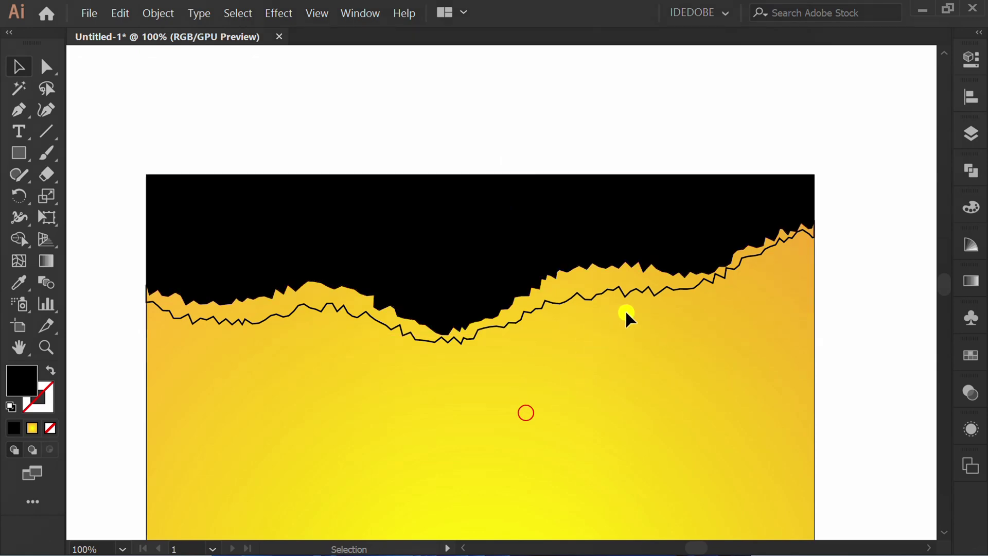
Step: Fill the jagged band below the black area with white and remove its stroke
left_click_drag(519, 345, 519, 346)
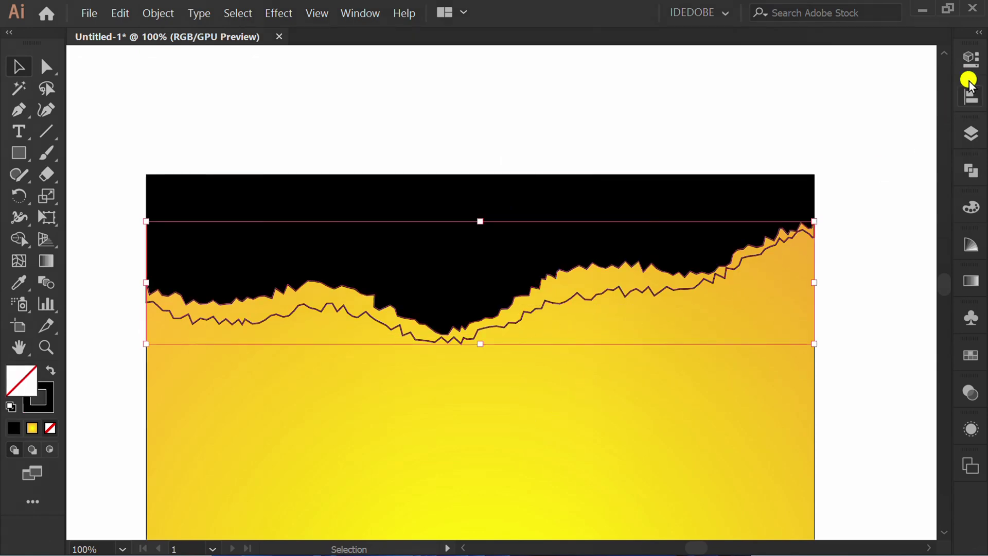
left_click(971, 57)
left_click(744, 240)
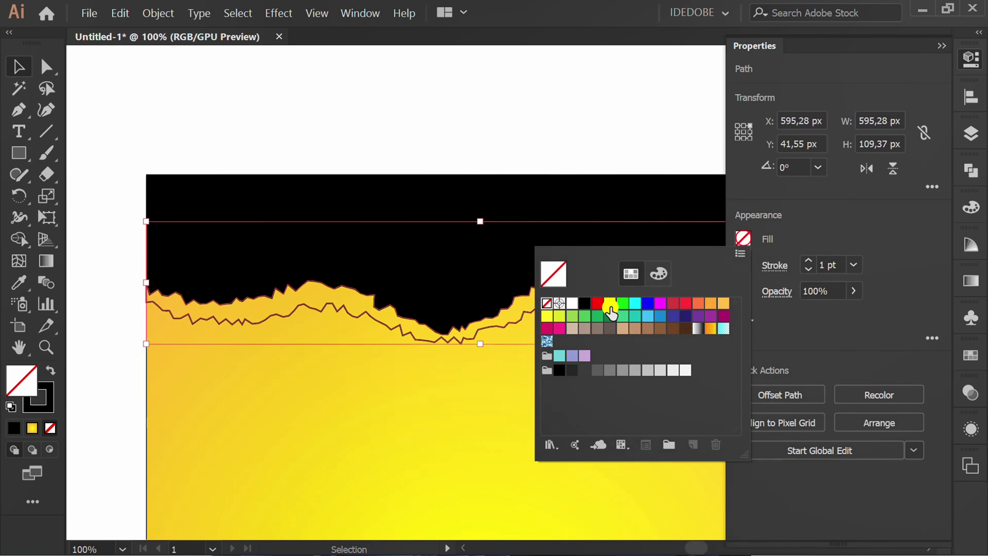
left_click(571, 304)
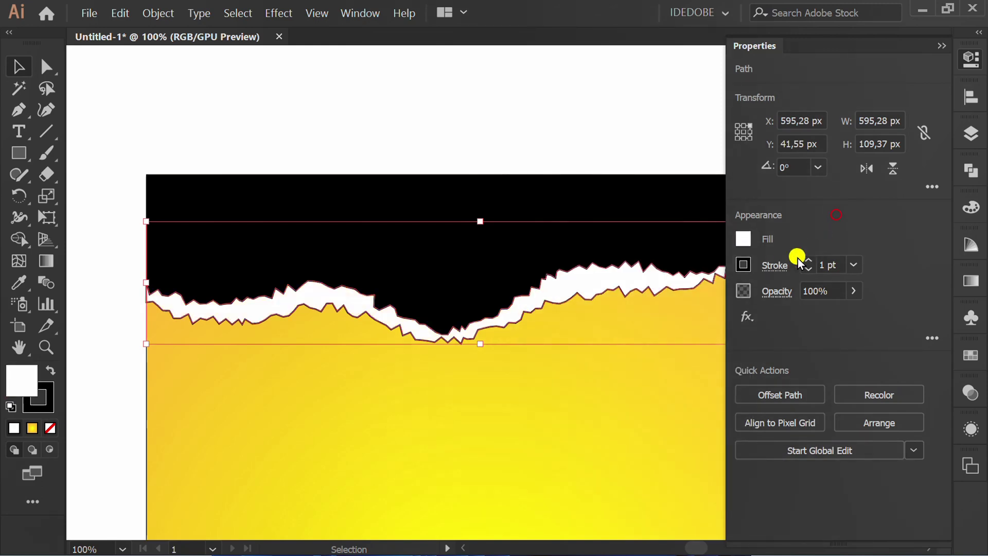
left_click(744, 264)
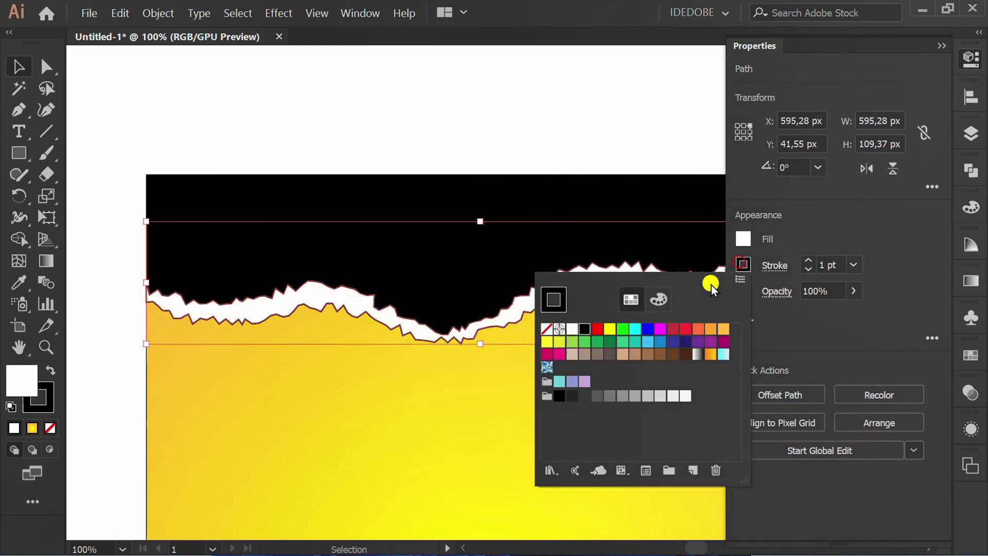
left_click(546, 329)
left_click(833, 215)
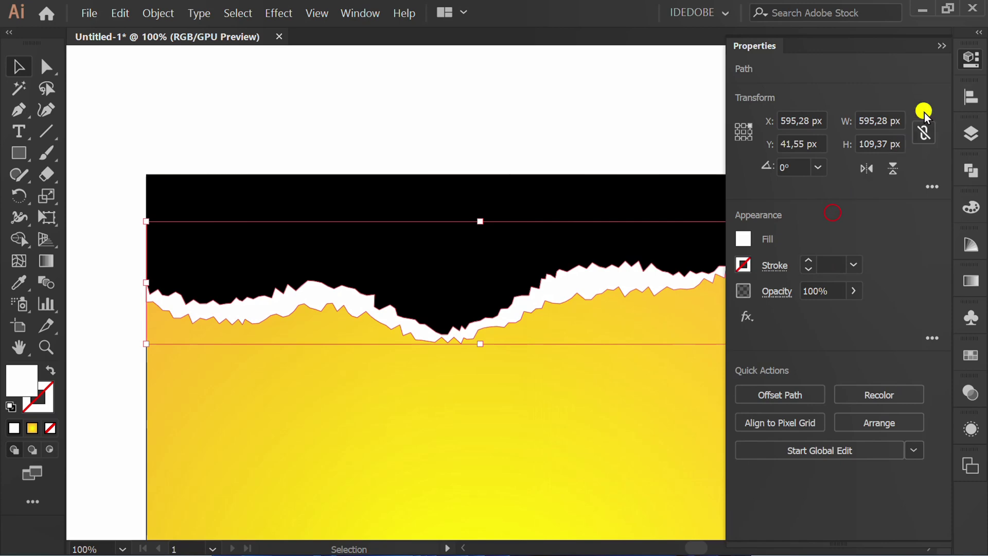
left_click(942, 46)
Step: Group the black shape and the white jagged band
left_click(895, 109)
left_click_drag(892, 109, 113, 378)
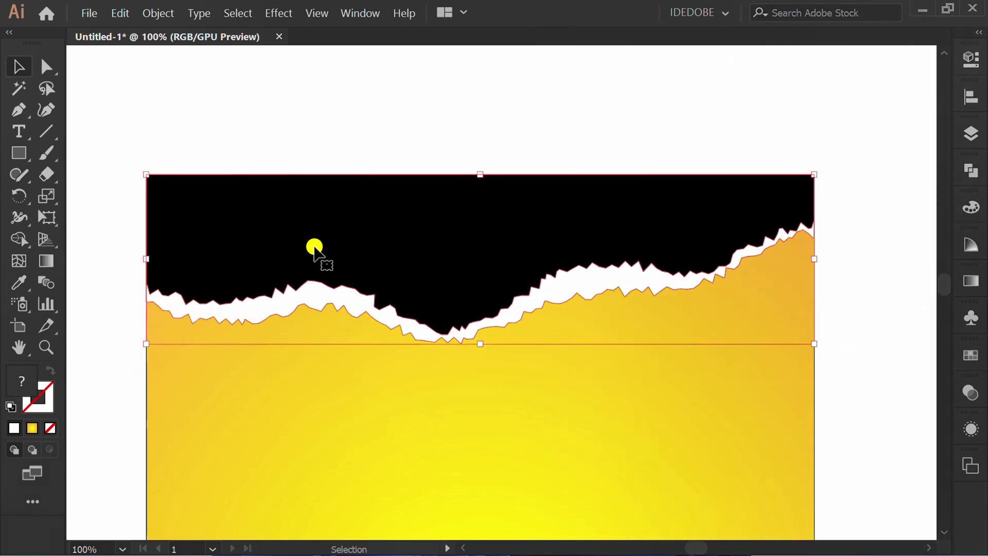
right_click(286, 208)
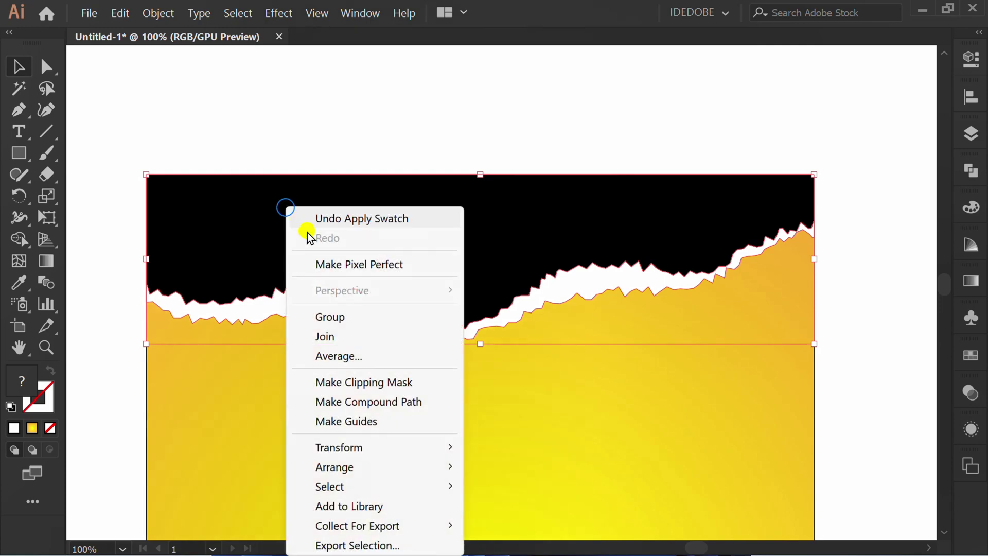
left_click(407, 315)
Step: Add a previewed Multiply drop shadow to the torn-edge group with 20% opacity and a 0 px X offset
left_click(274, 12)
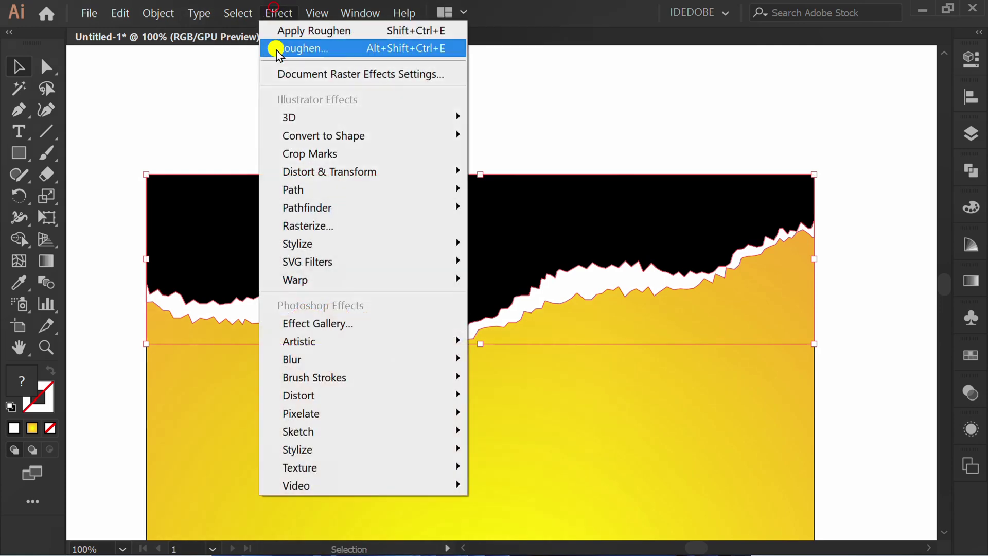
mouse_move(402, 248)
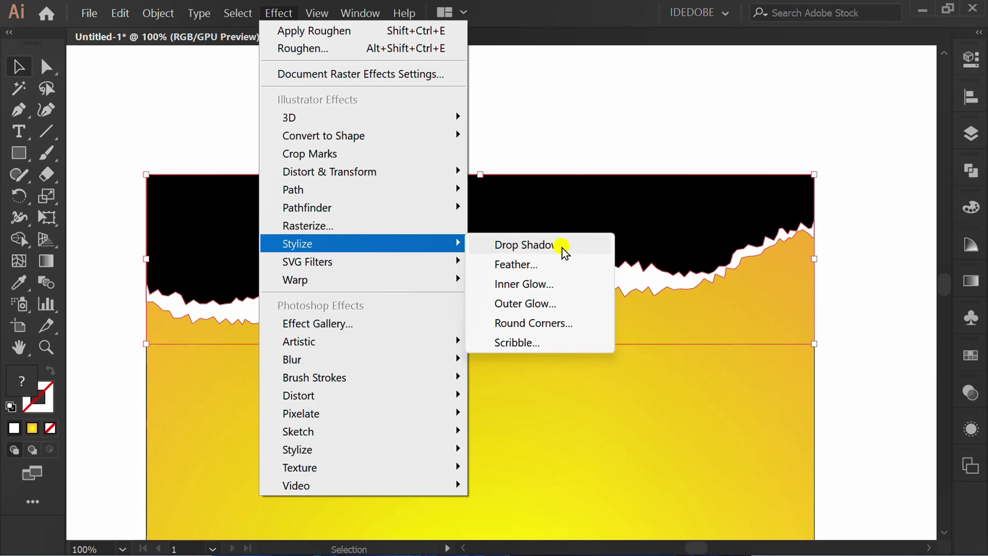
left_click(582, 244)
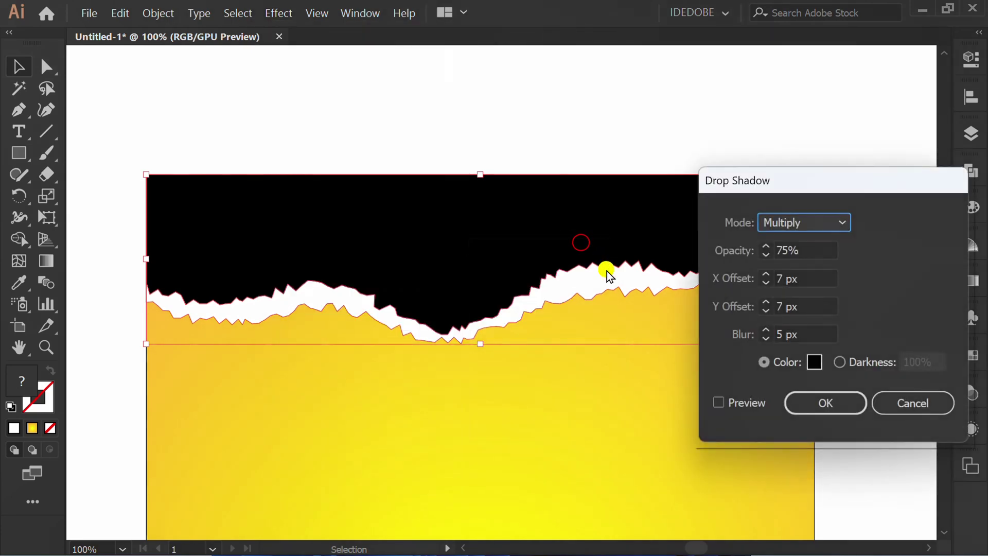
left_click(718, 402)
left_click(806, 250)
type("20")
left_click(816, 278)
left_click_drag(816, 279, 755, 283)
type("0")
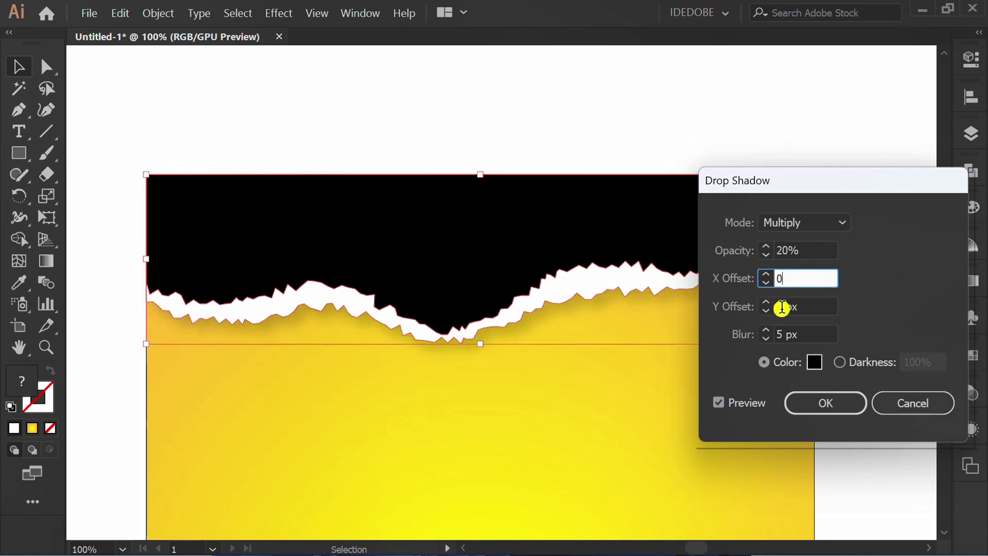
Step: Lower the drop shadow's opacity to 10% and apply it, keeping the 7 px Y offset and 5 px blur
left_click(813, 307)
left_click_drag(837, 181, 793, 198)
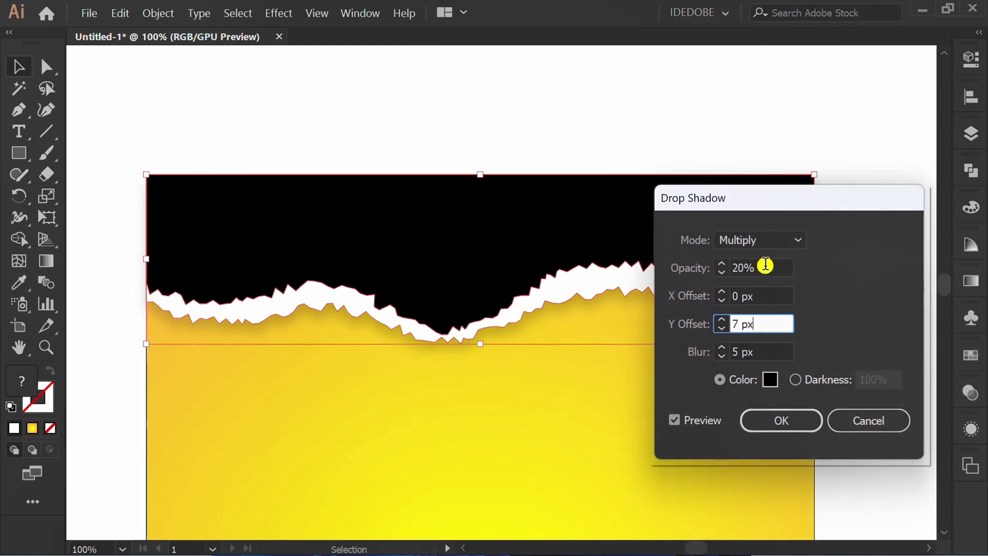
left_click_drag(736, 268, 705, 276)
type("10")
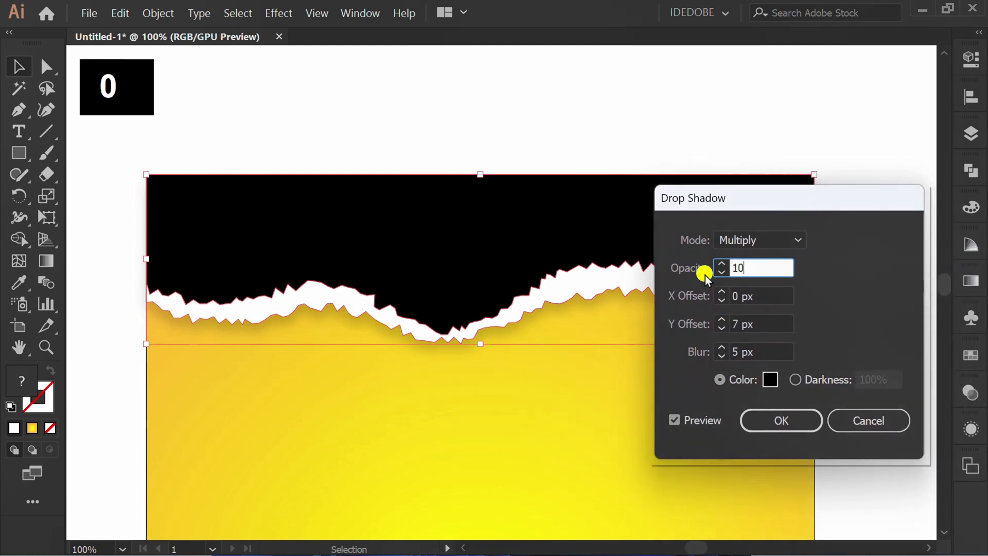
left_click(765, 325)
left_click(783, 424)
Step: Rotate a copy of the torn-edge group 180° around the artboard's centre so it sits upside down near the lower edge
left_click_drag(698, 108, 514, 236)
key("r")
left_click(524, 295)
left_click_drag(476, 264, 581, 342)
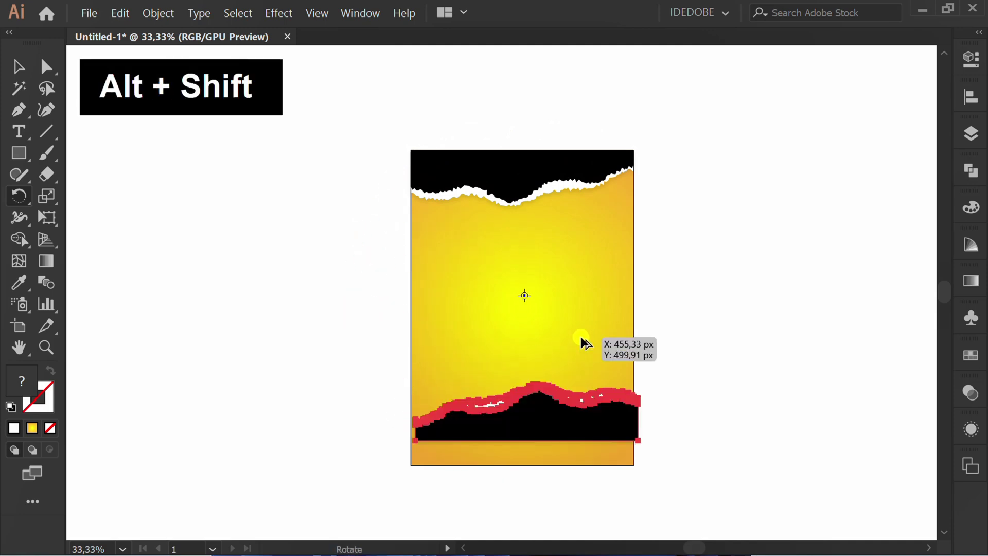
key("v")
left_click(559, 524)
Step: Centre the lower torn-edge group horizontally on the artboard
left_click_drag(695, 371, 344, 463)
left_click(969, 95)
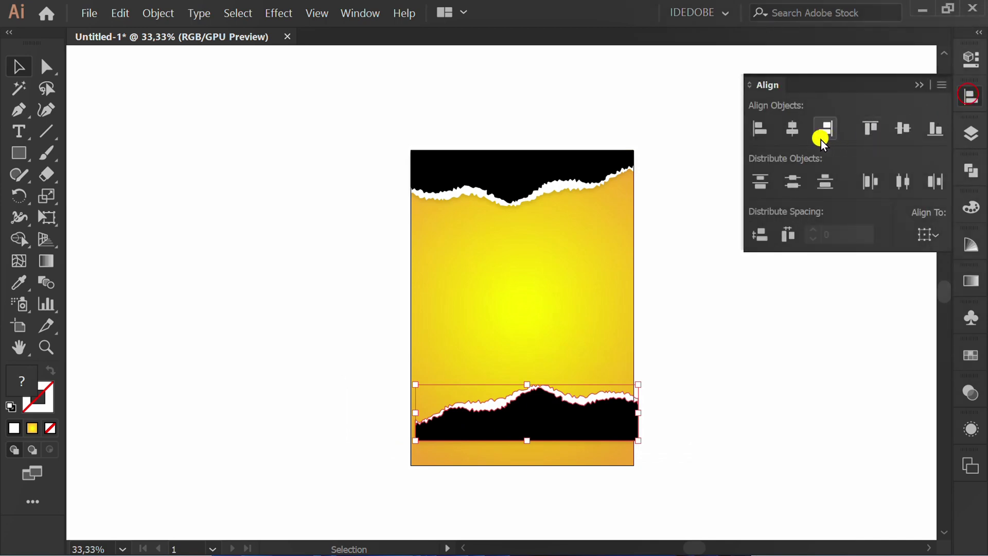
left_click(794, 129)
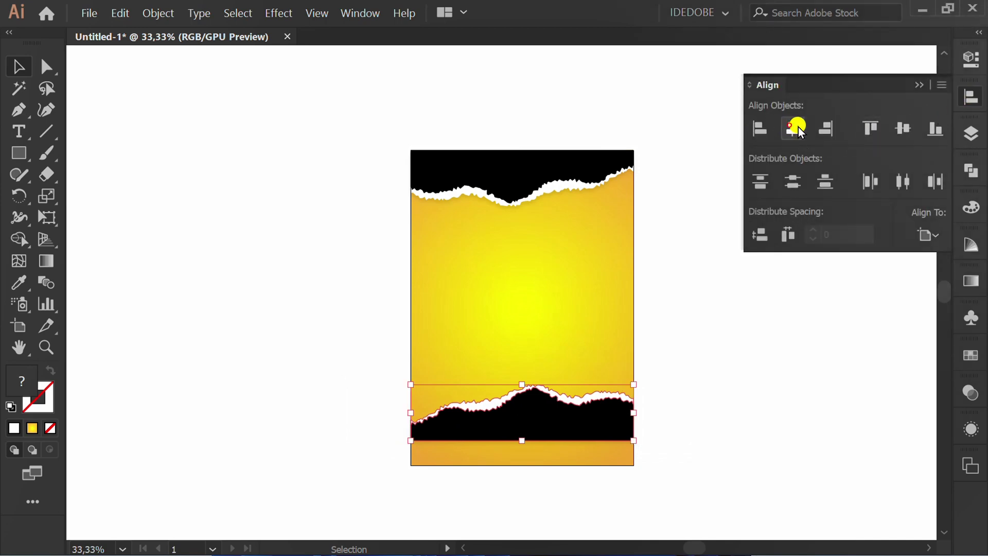
Step: Align the lower torn-edge group with the artboard's bottom edge and deselect it
left_click(934, 129)
left_click(799, 331)
scroll(654, 296, "up", 1)
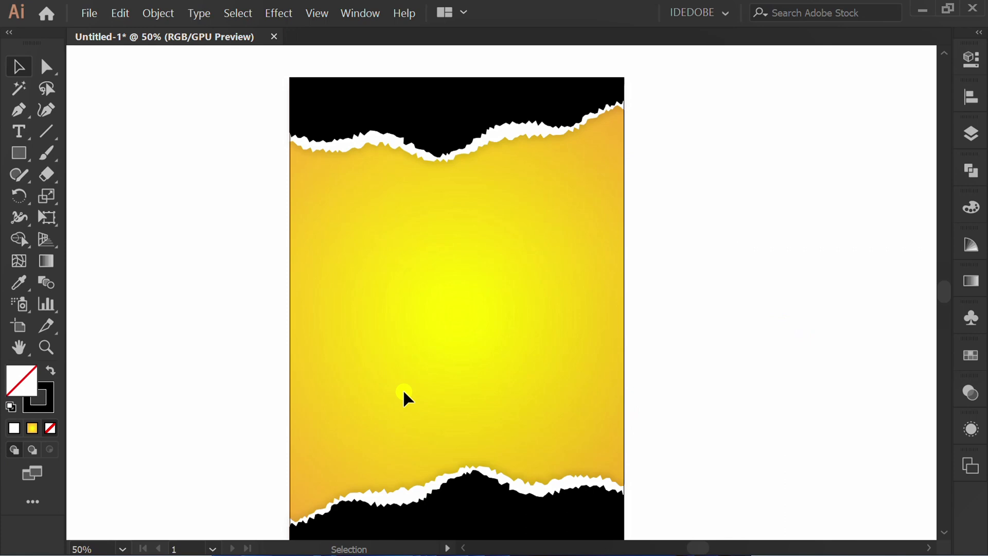
Step: Draw an unfilled square with a black outline outward from the centre of the yellow area and rotate it slightly clockwise
left_click_drag(14, 154, 95, 152)
left_click_drag(462, 314, 549, 409)
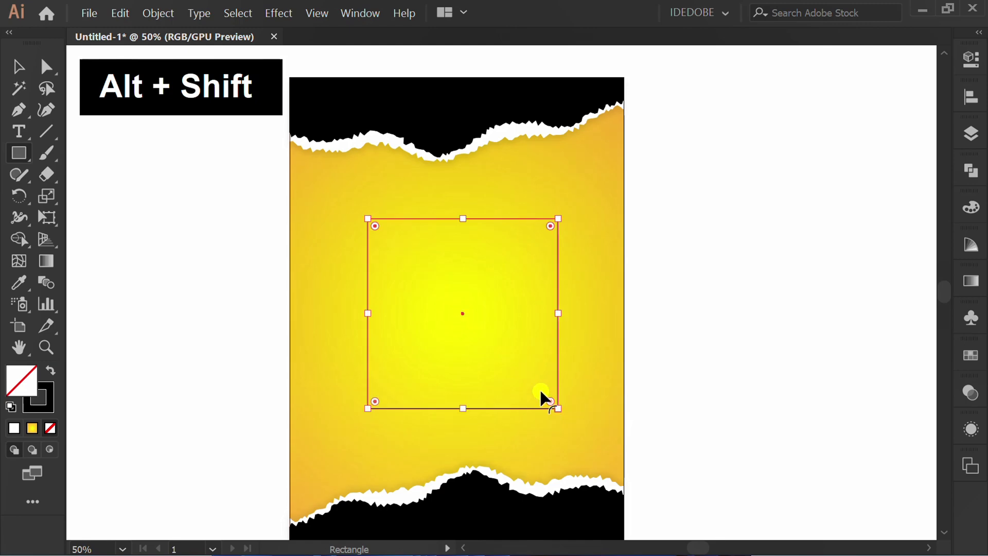
scroll(548, 335, "up", 1)
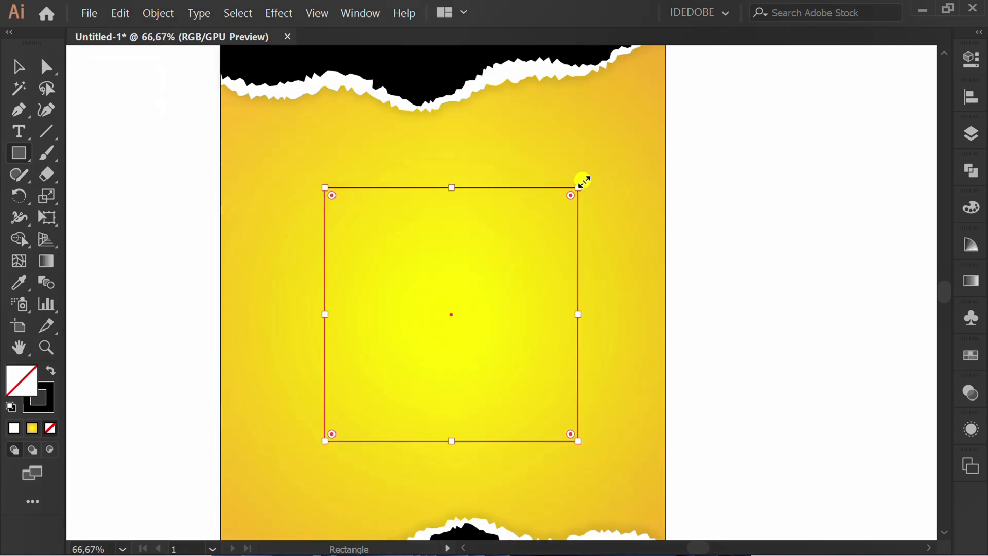
left_click_drag(588, 180, 594, 208)
scroll(460, 287, "down", 1)
key("v")
left_click(239, 292)
Step: Draw a diagonal line across the tilted square from its upper-left corner to its lower-right corner
left_click(52, 129)
left_click_drag(374, 199, 534, 414)
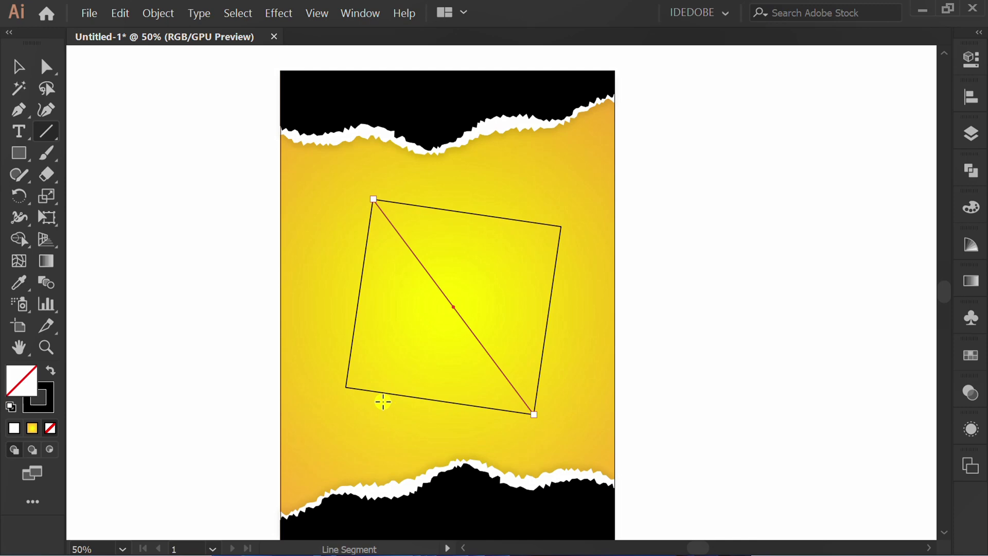
key("v")
left_click(369, 428)
Step: Draw a second, upright square of similar size centred on the midpoint of the diagonal
left_click(21, 153)
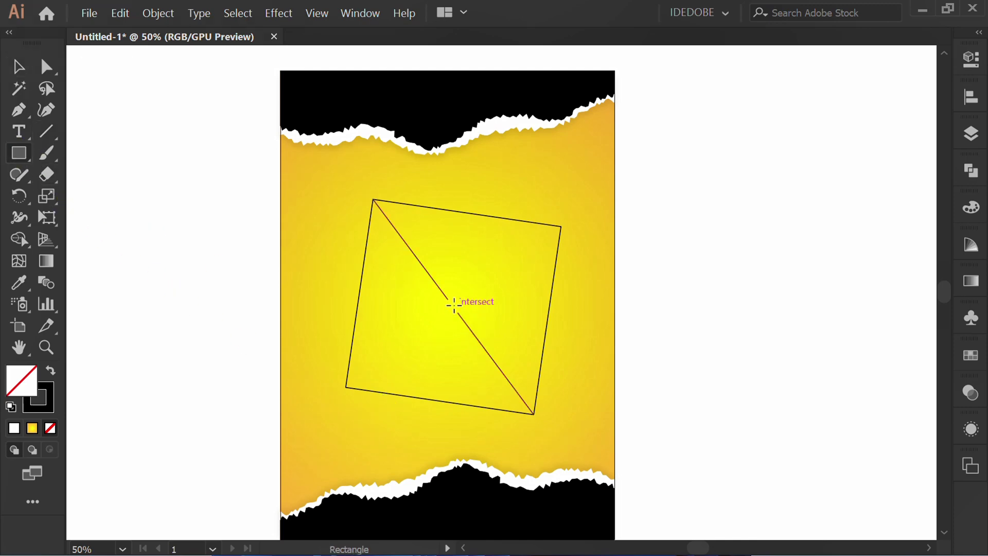
left_click_drag(454, 304, 551, 403)
key("v")
left_click(326, 182)
Step: Reshape the upright square into an irregular, tilted quadrilateral by moving each of its four corner points individually
scroll(344, 194, "up", 3)
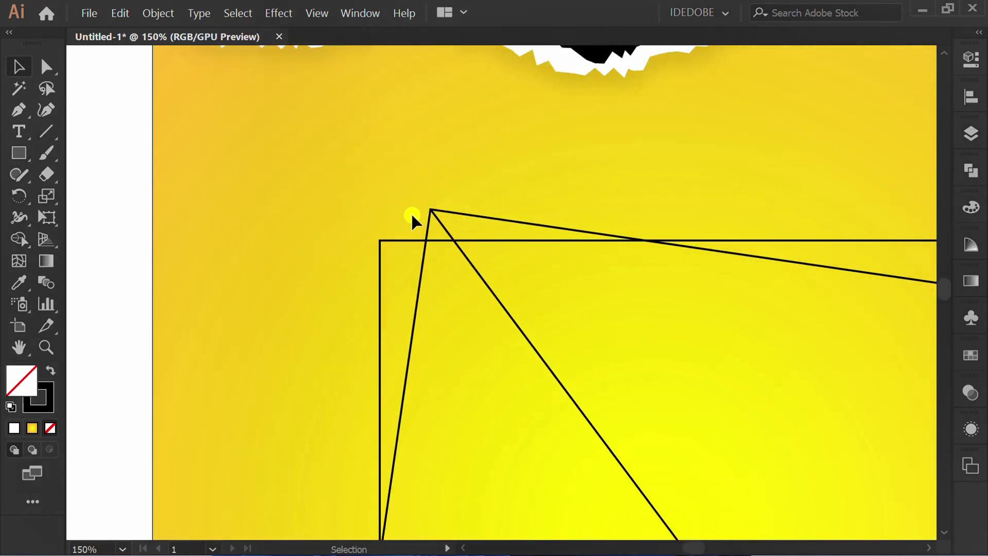
left_click(371, 255)
key("a")
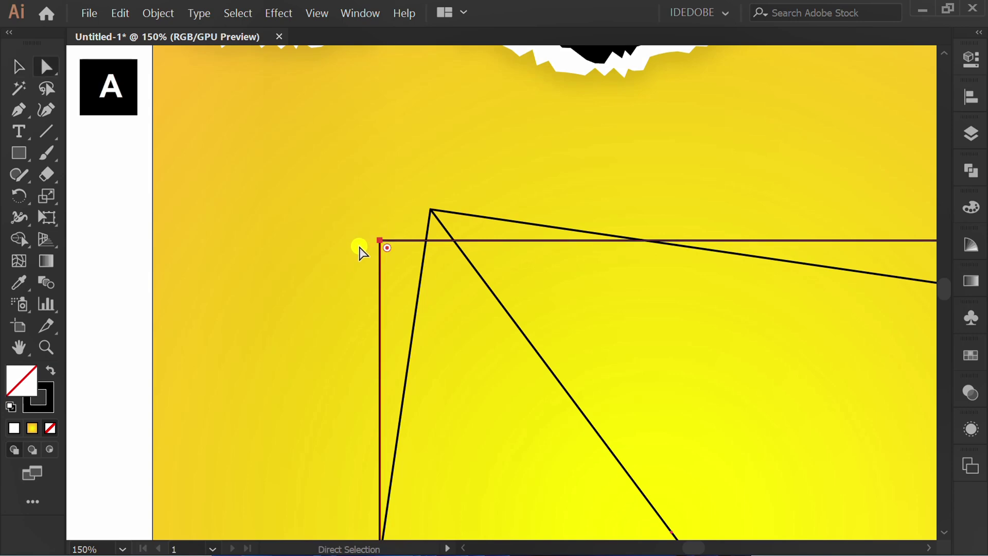
key("ctrl+0")
left_click_drag(350, 216, 343, 247)
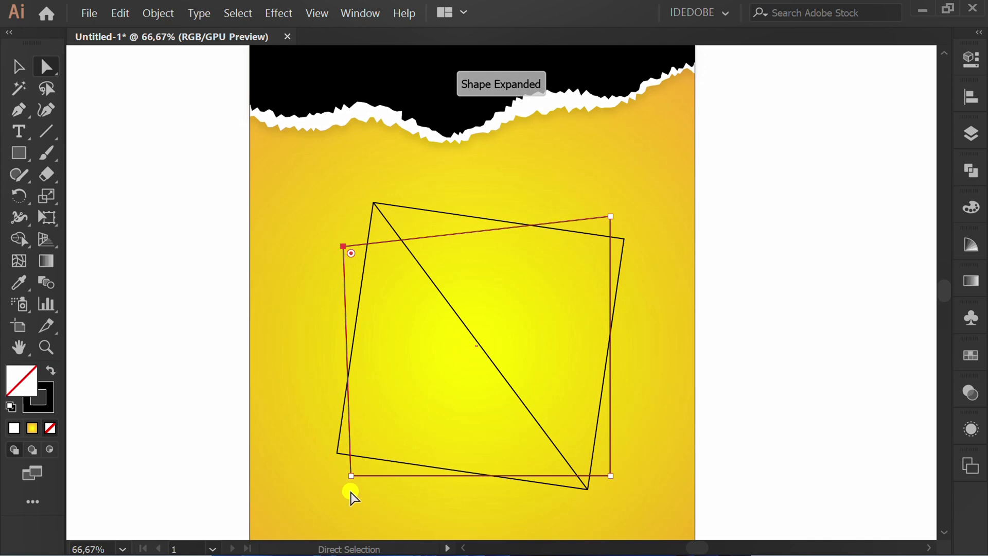
left_click_drag(353, 481, 376, 484)
left_click_drag(611, 219, 572, 195)
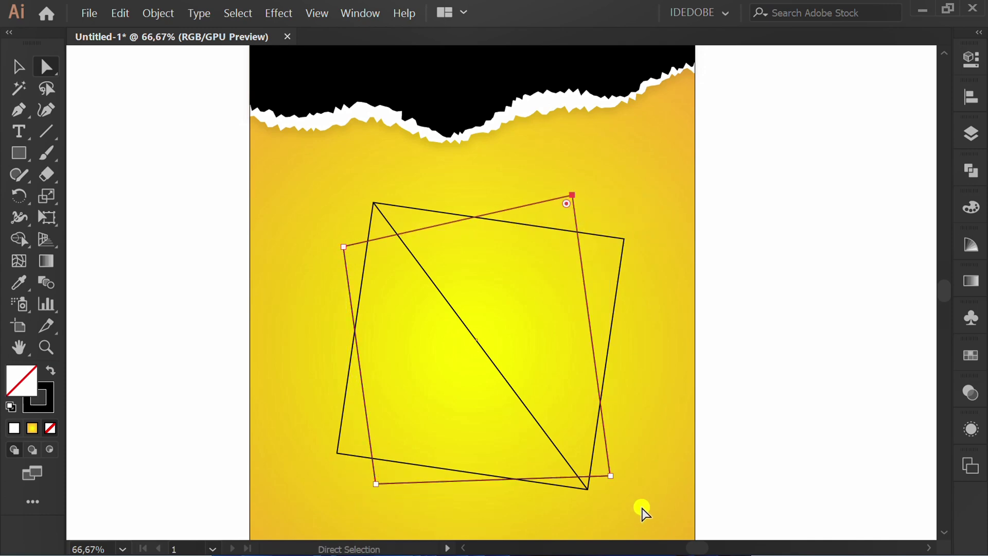
left_click_drag(612, 478, 637, 397)
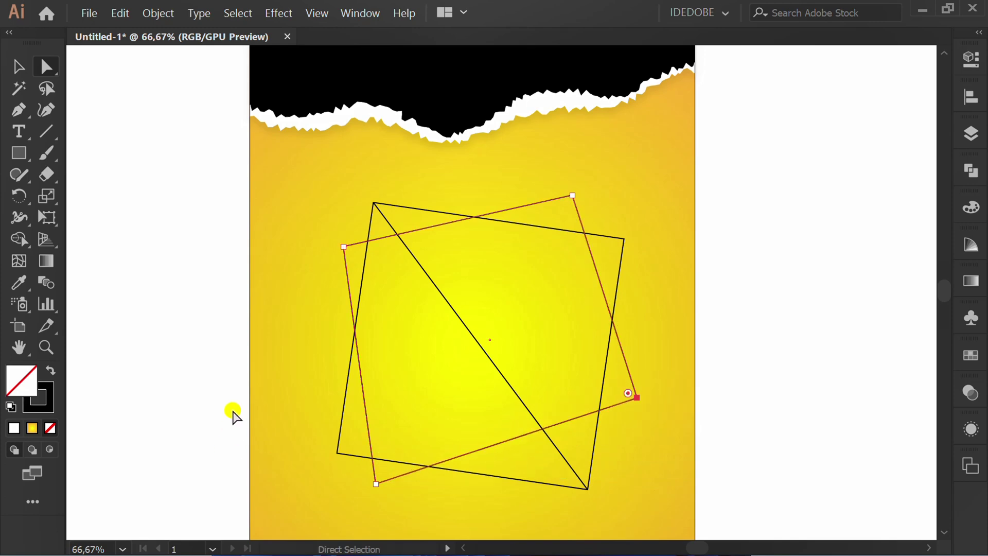
Step: Set the irregular quadrilateral's stroke weight to 12 pt
left_click(977, 61)
scroll(839, 265, "up", 6)
scroll(838, 265, "up", 5)
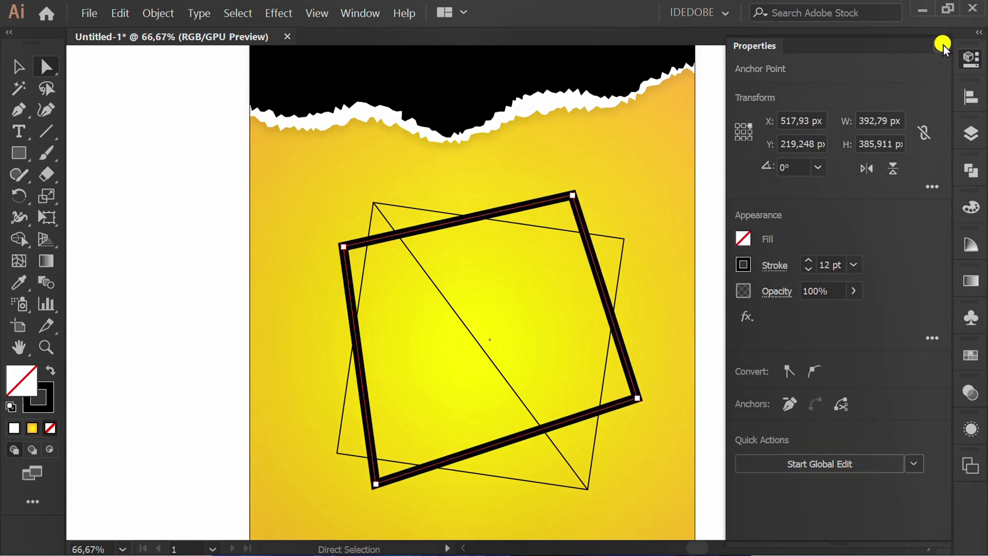
left_click(943, 45)
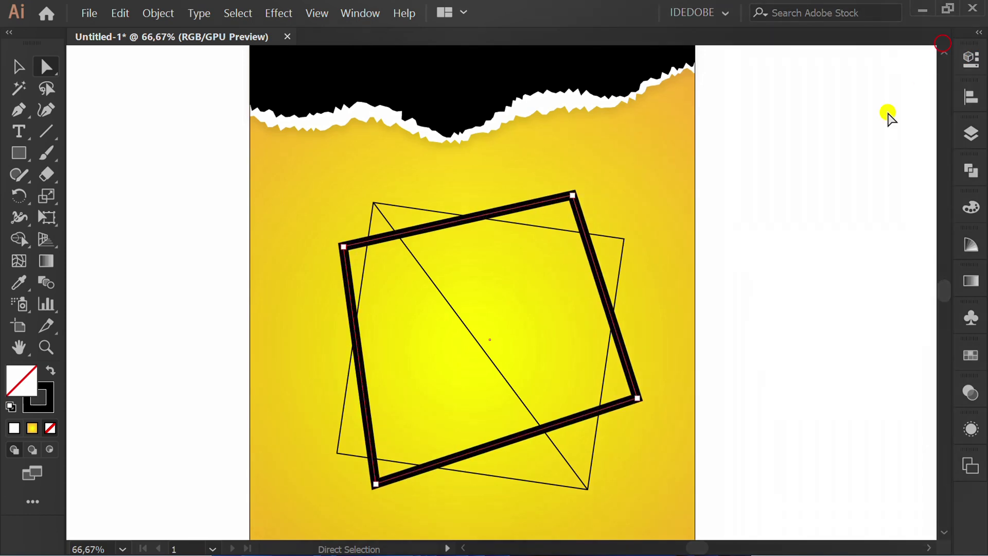
Step: Expand the thick quadrilateral's stroke into a frame shape and give it no fill with a default black outline
left_click(158, 13)
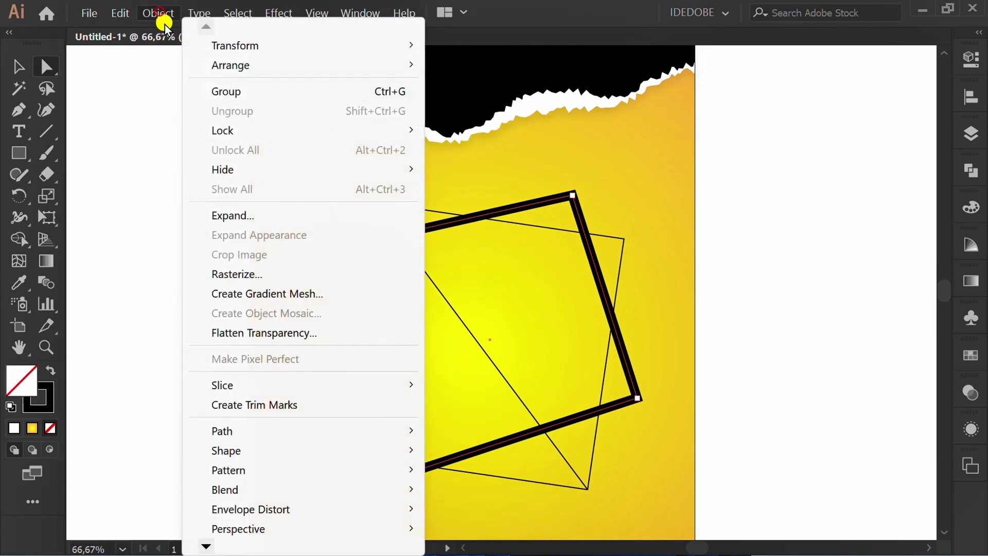
left_click(295, 216)
left_click(253, 458)
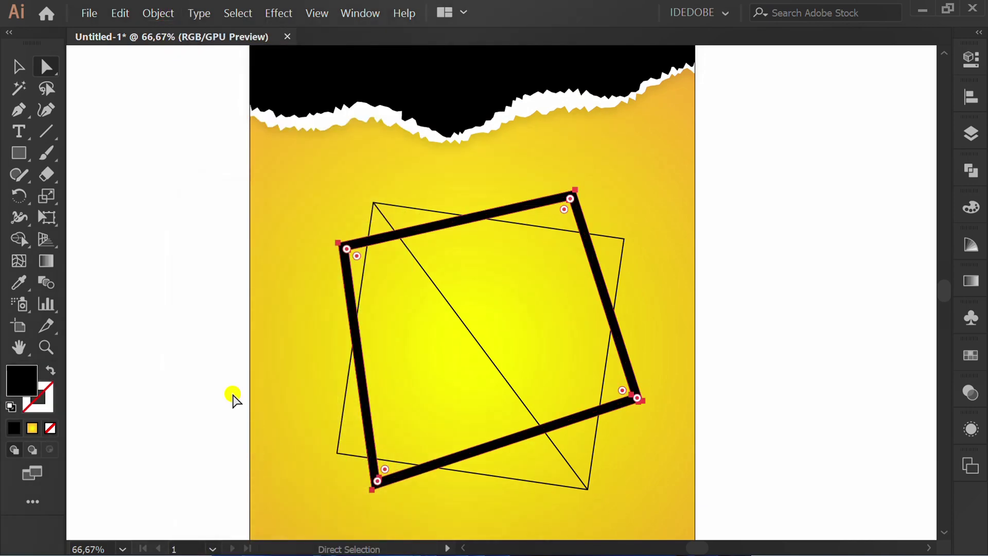
key("d")
key("slash")
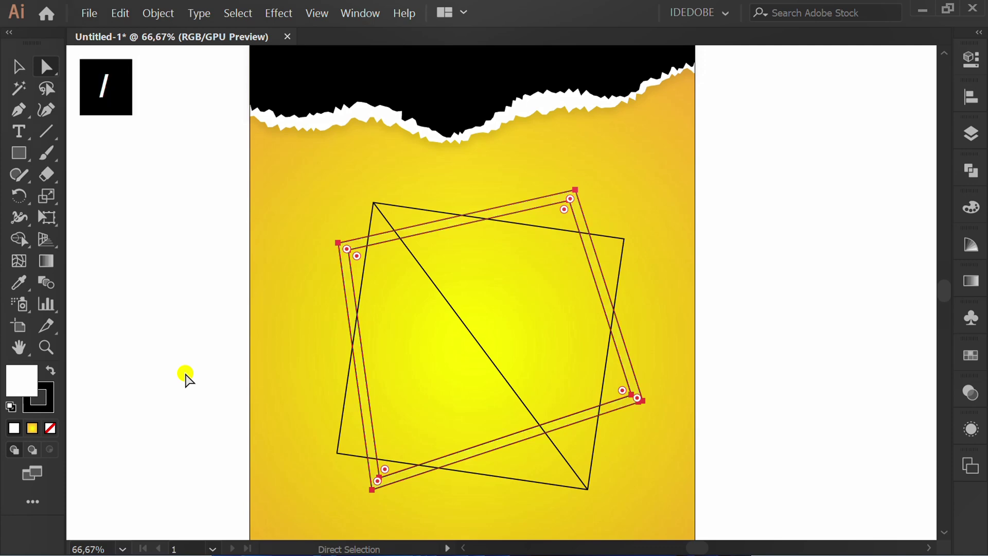
left_click(665, 173)
Step: Select the square, diagonal and frame, and merge the frame's lower and right bands into the square's halves with Shape Builder
key("v")
left_click_drag(664, 169, 445, 396)
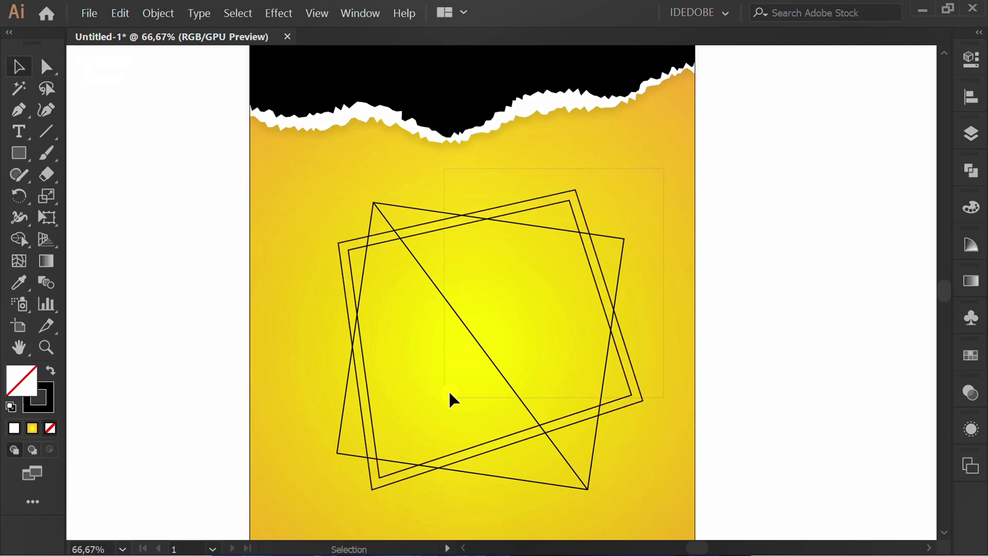
left_click_drag(277, 515, 278, 513)
key("shift+m")
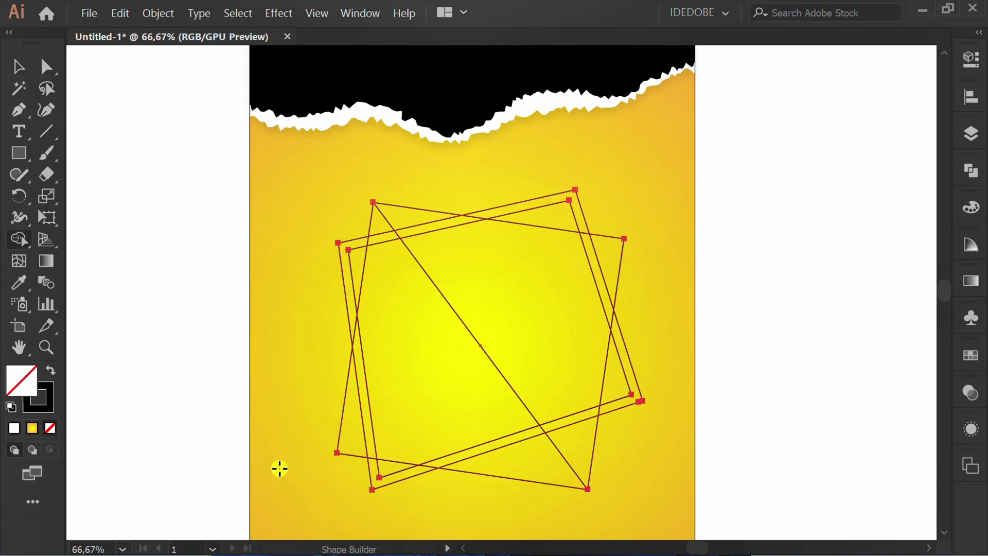
mouse_move(433, 354)
left_mouse_down()
mouse_move(501, 454)
mouse_move(519, 464)
left_mouse_up()
left_click_drag(573, 423, 569, 468)
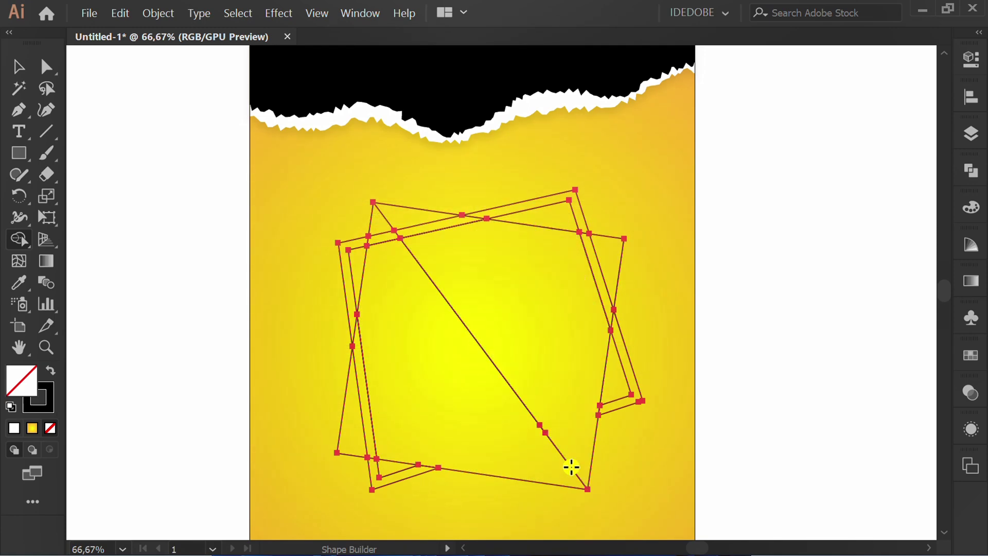
left_click_drag(590, 262, 570, 292)
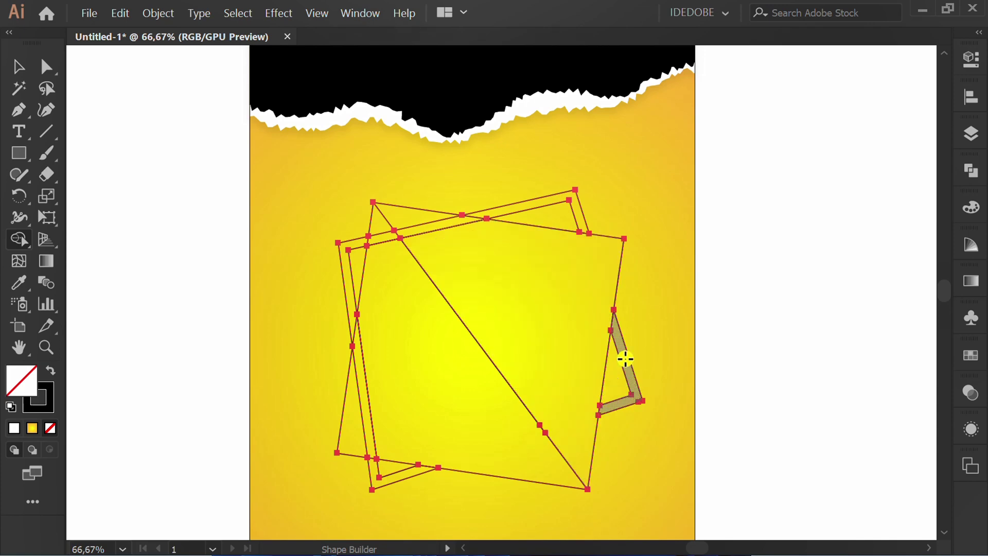
Step: Join the frame's band segments along its left and upper sides with Shape Builder so they pass over the tilted square
scroll(403, 441, "up", 5)
scroll(374, 375, "up", 5)
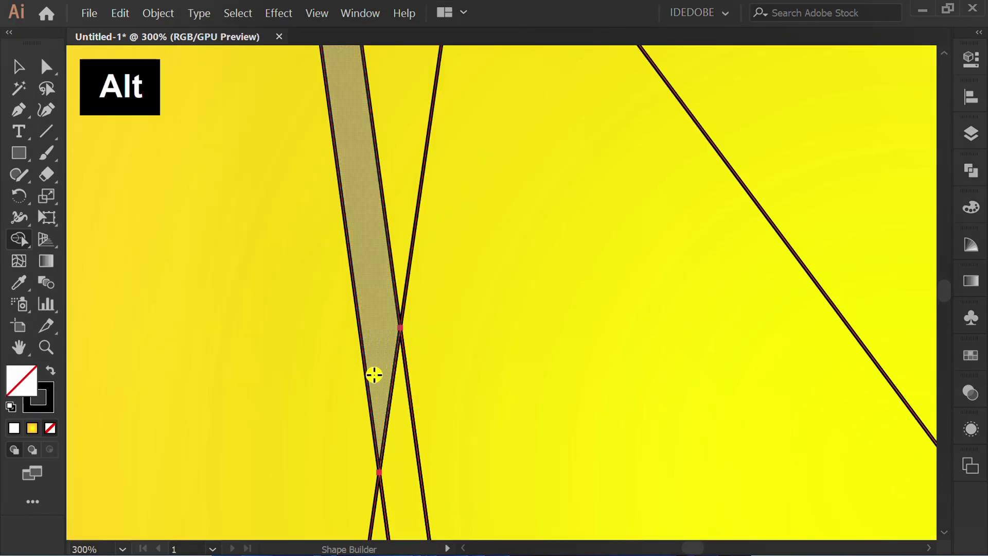
scroll(384, 438, "down", 4)
scroll(380, 388, "up", 3)
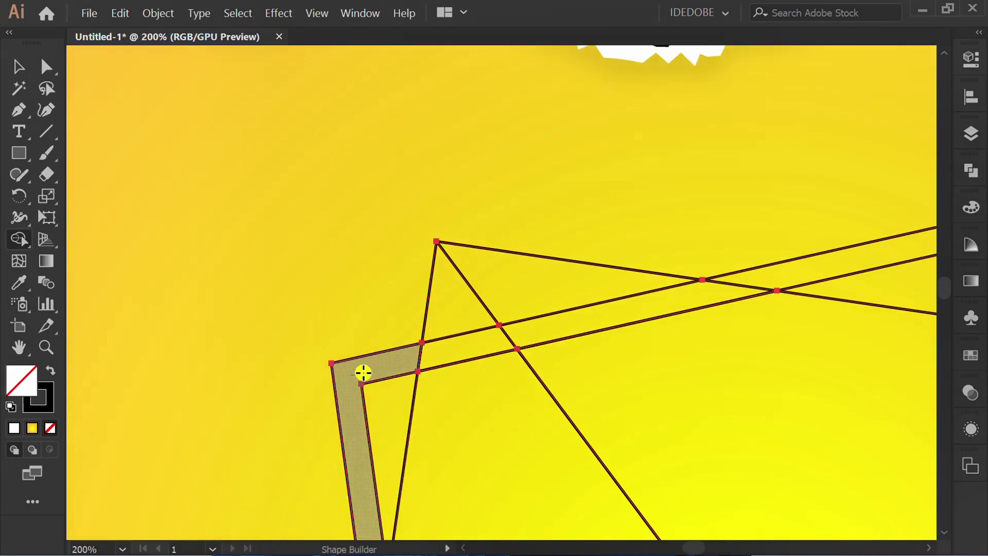
left_click_drag(363, 373, 552, 333)
left_click_drag(700, 307, 700, 303)
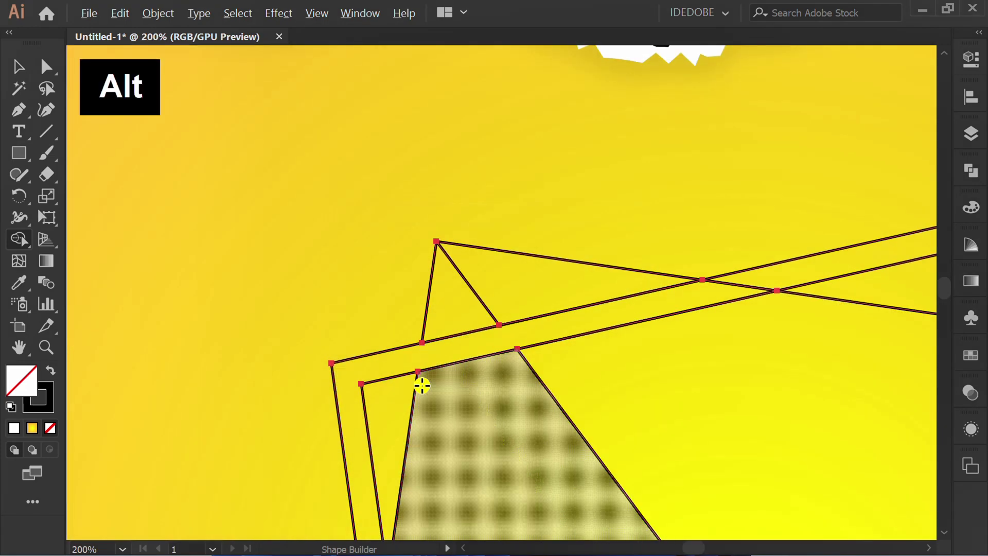
scroll(419, 381, "up", 2)
scroll(407, 360, "right", 6)
scroll(442, 342, "down", 2)
scroll(448, 337, "up", 2)
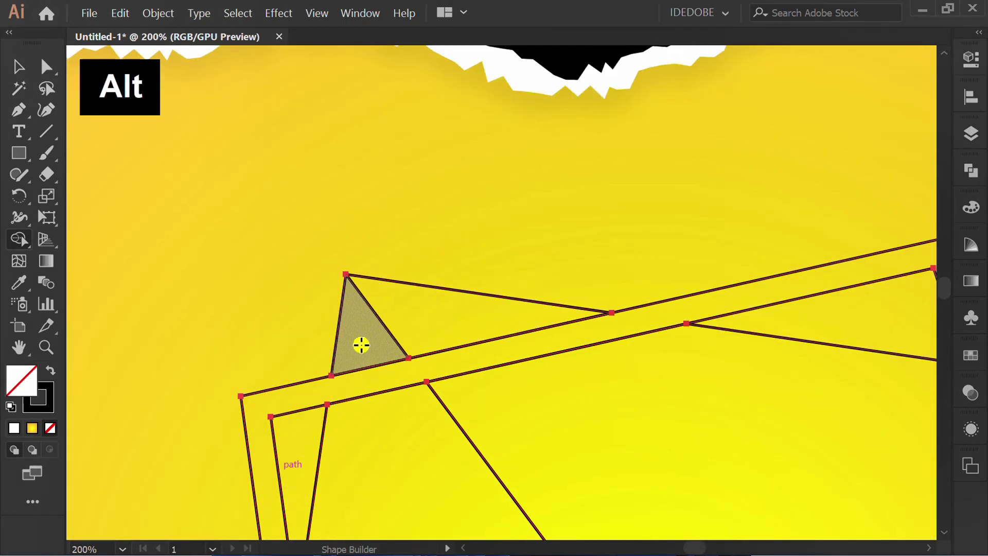
left_click(360, 343, "alt")
scroll(408, 205, "down", 3)
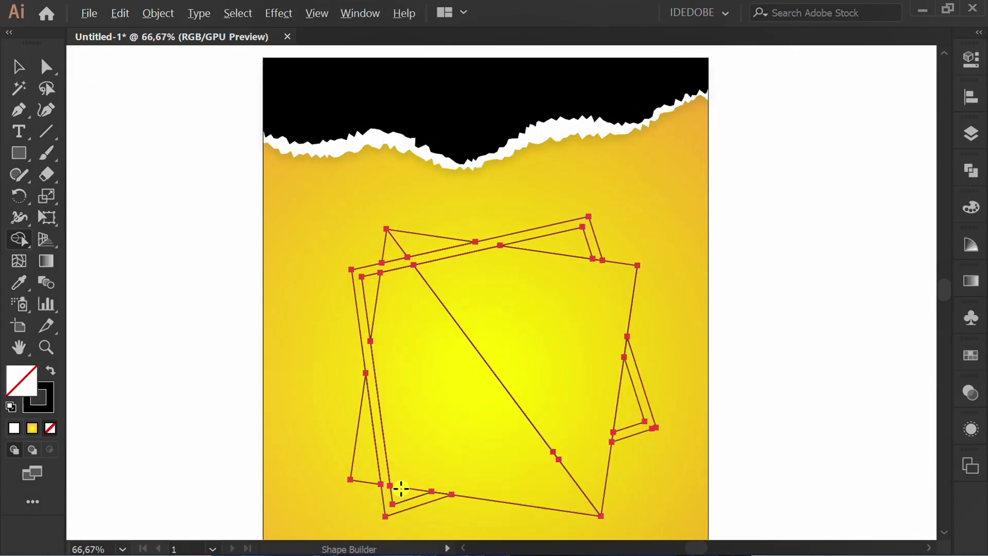
left_click(367, 459, "alt")
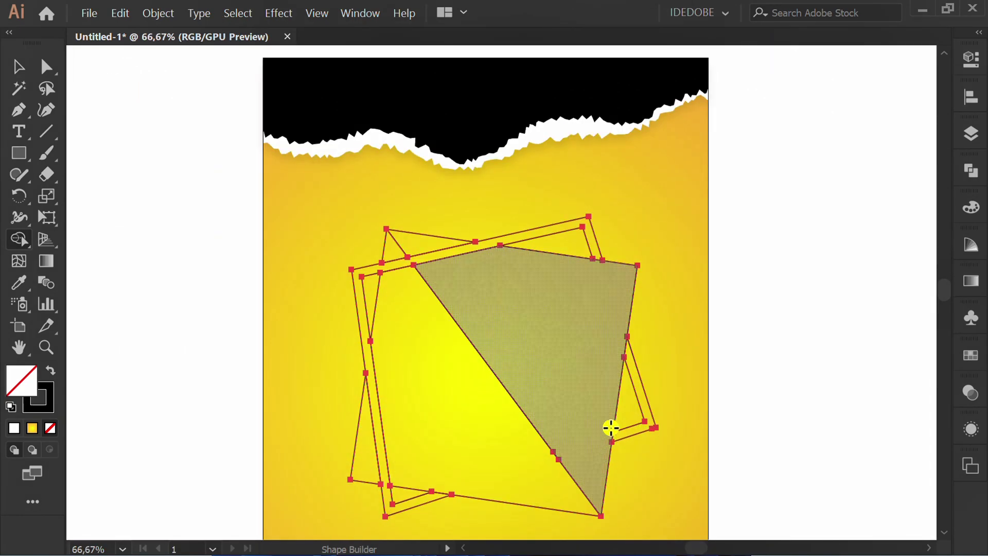
scroll(480, 319, "down", 1)
key("v")
left_click(746, 315)
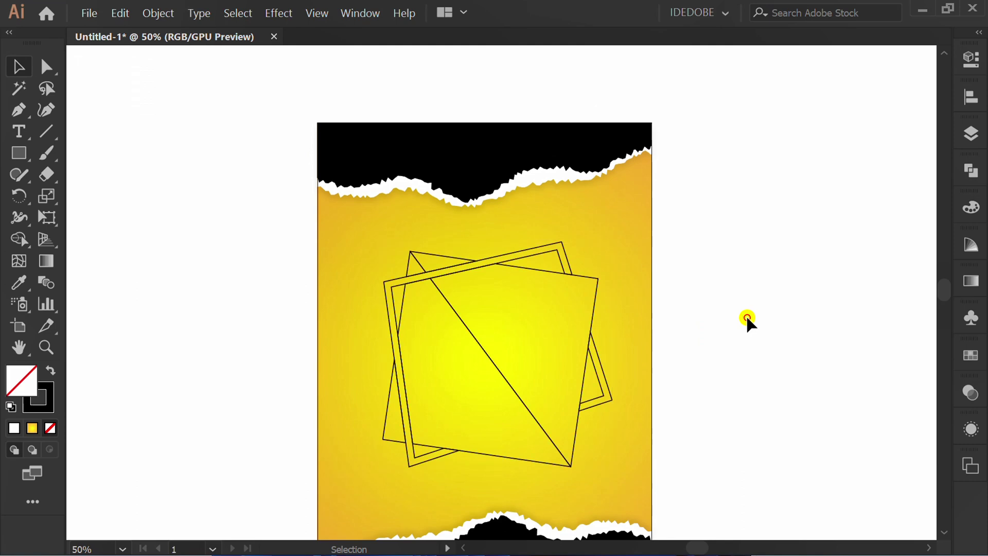
Step: Fill the interwoven frame group with white, remove its stroke and deselect it
left_click_drag(565, 226, 549, 253)
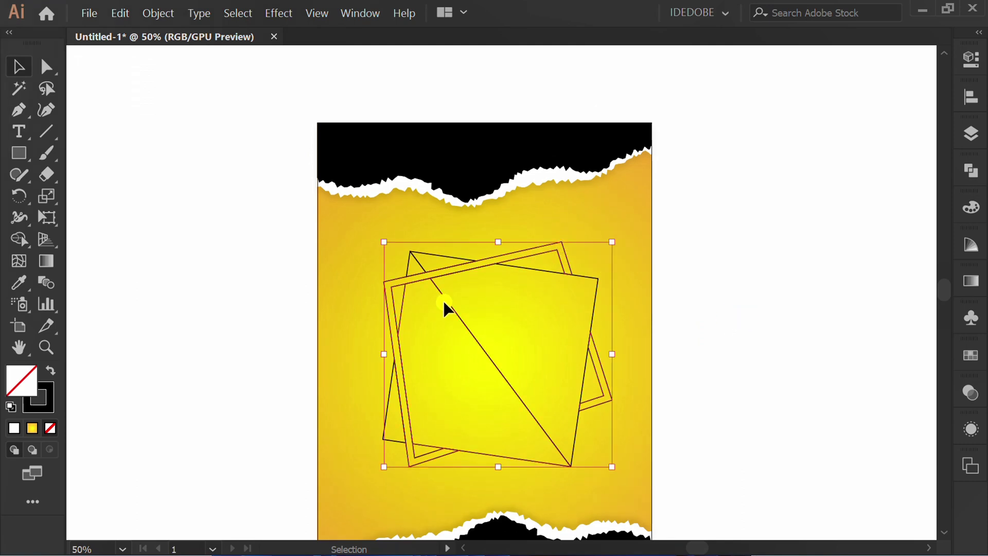
left_click(971, 59)
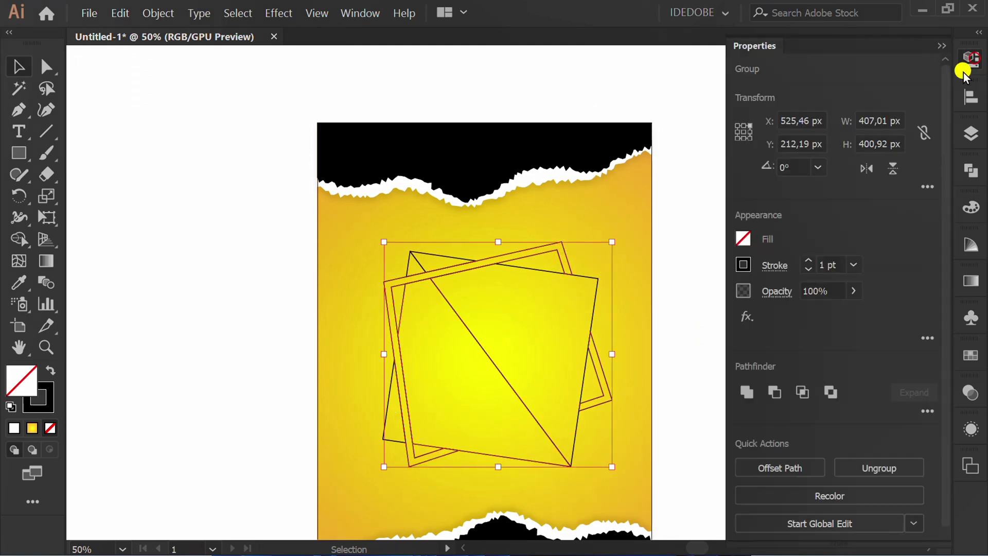
left_click(746, 238)
left_click(572, 303)
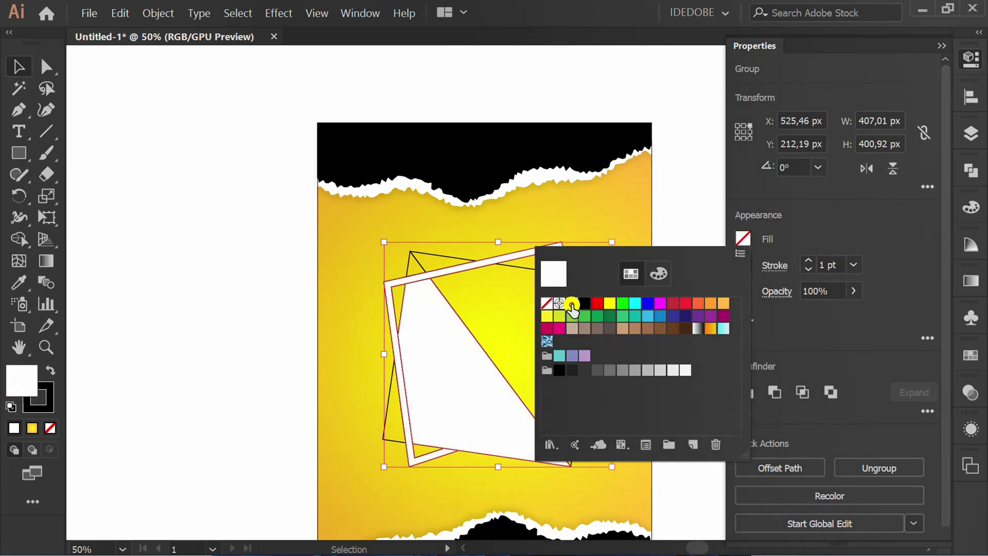
left_click(809, 223)
left_click(743, 265)
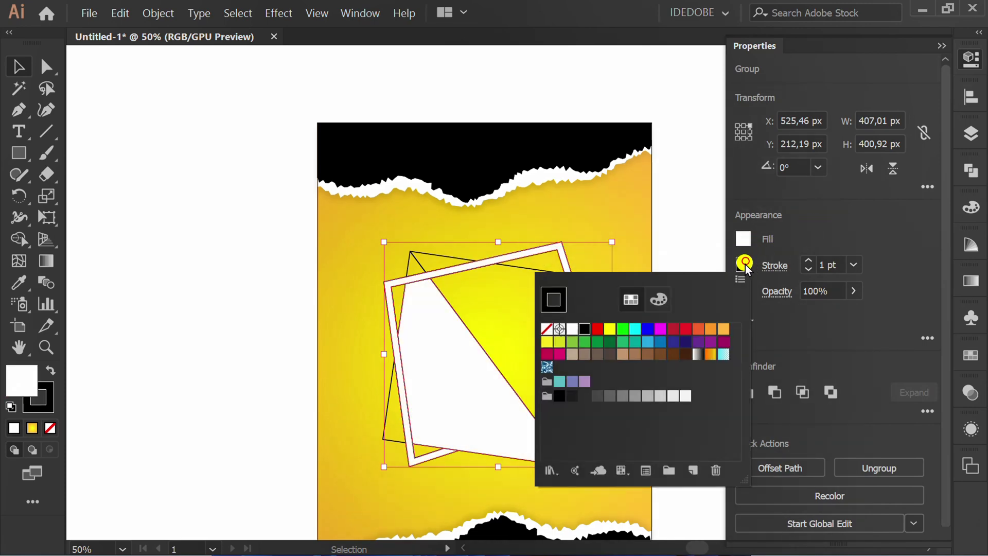
left_click(547, 329)
left_click(693, 228)
left_click(716, 304)
Step: Ungroup the white shapes and remove the fill from the square's lower-left half
left_click(453, 377)
right_click(453, 376)
left_click(535, 242)
left_click(754, 314)
left_click(503, 379)
key("slash")
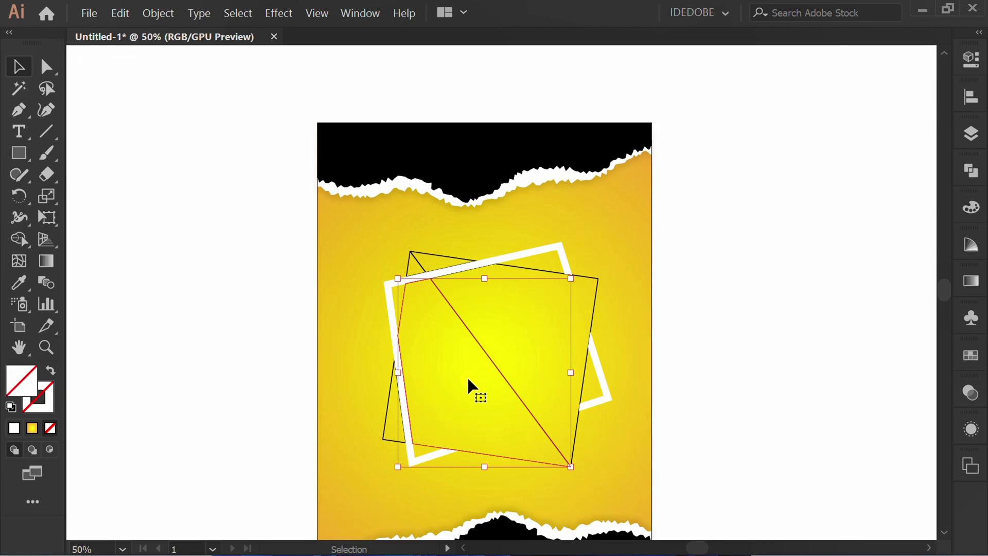
Step: Fill all pieces of the square's lower-left half with black, remove their stroke and deselect them
left_click(387, 411, "shift")
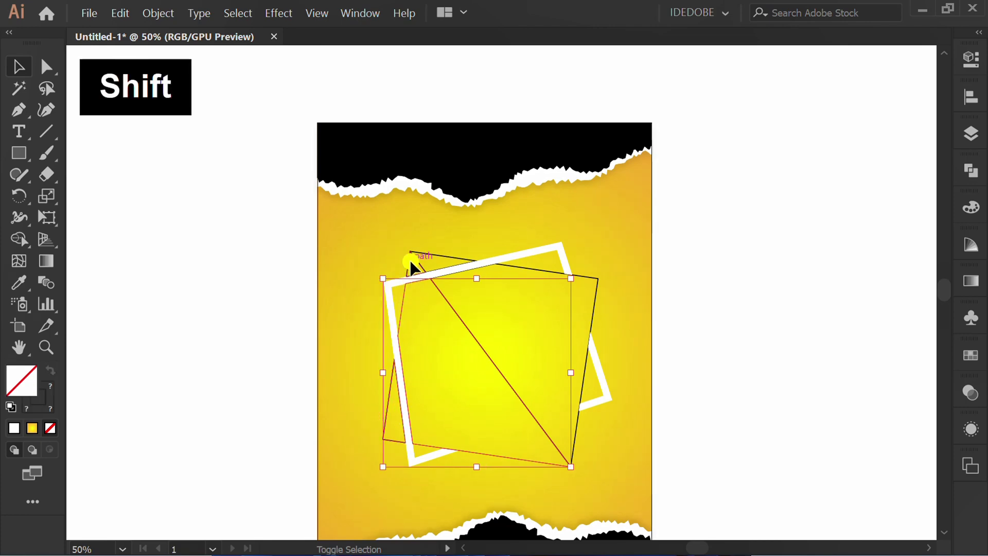
left_click(971, 58)
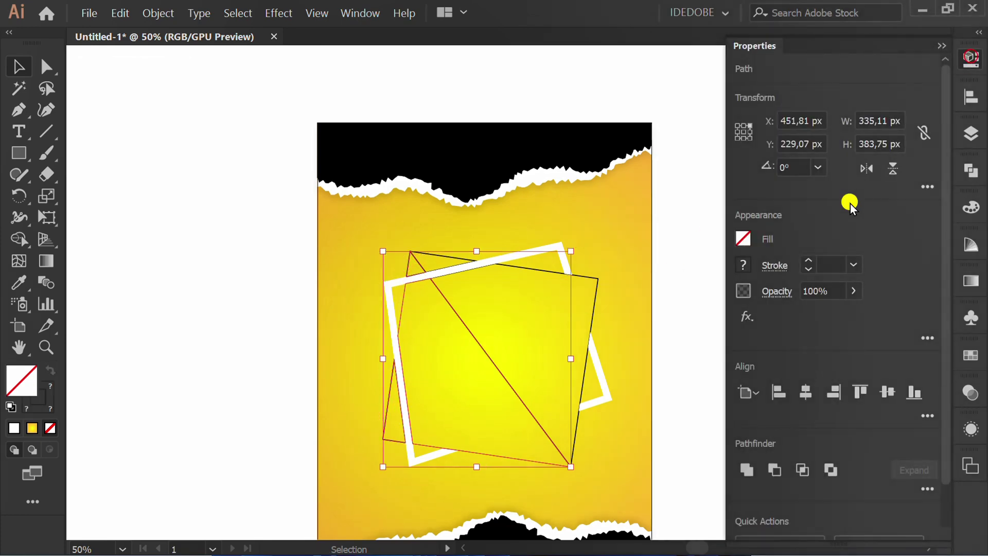
left_click(742, 243)
left_click(585, 303)
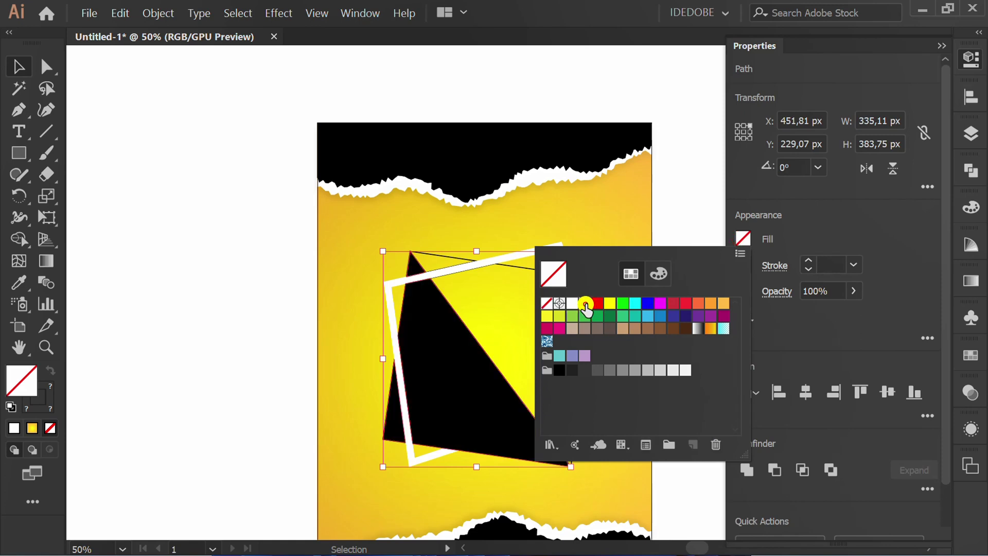
left_click(743, 263)
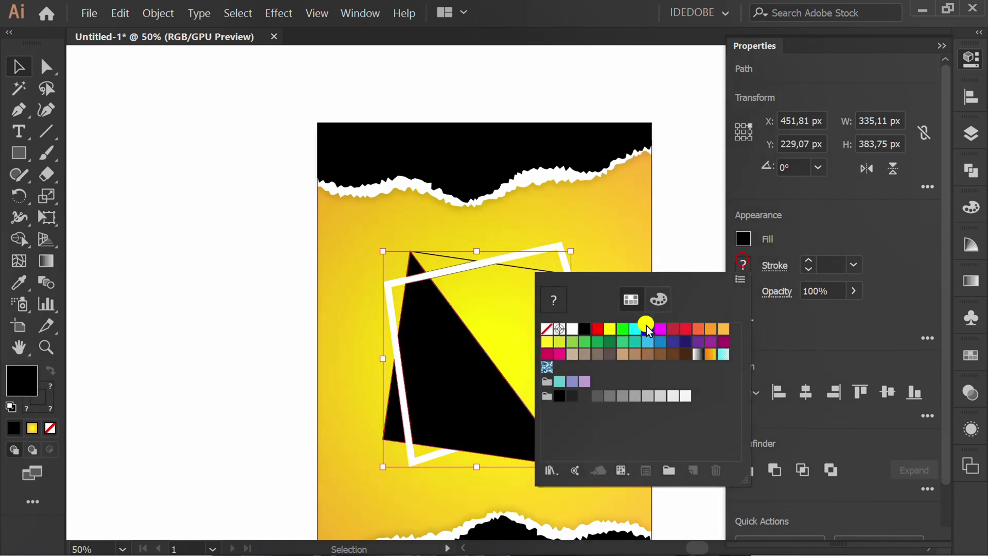
left_click(547, 328)
left_click(856, 209)
left_click(942, 46)
left_click(706, 296)
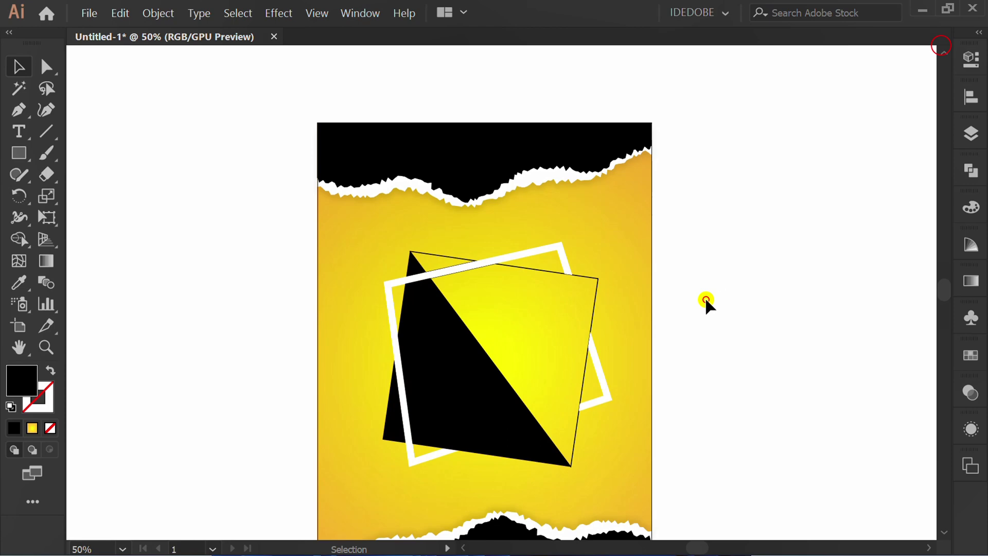
Step: Select the pieces of the square's upper-right half and apply the White, Black gradient to them
left_click(436, 259)
left_click(535, 270, "shift")
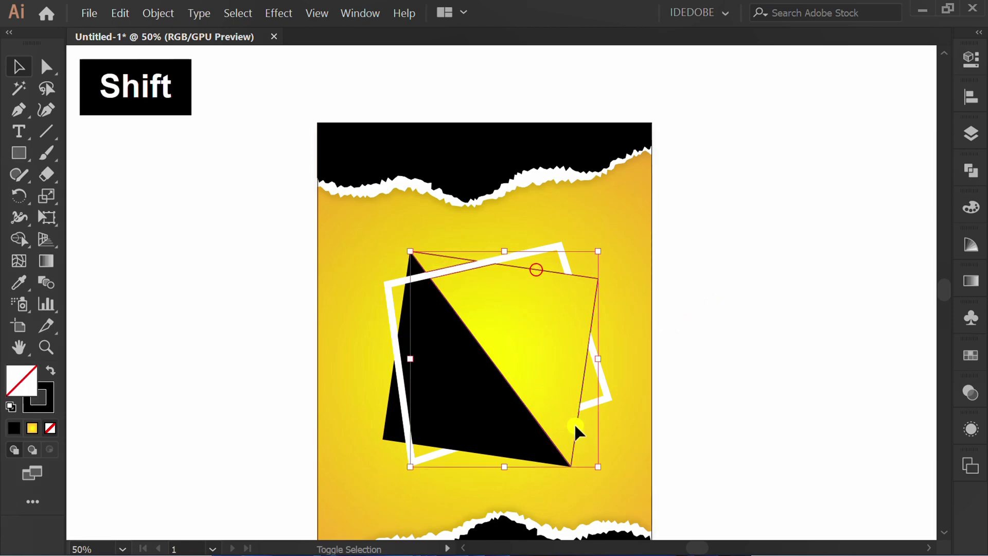
left_click(974, 279)
left_click(786, 298)
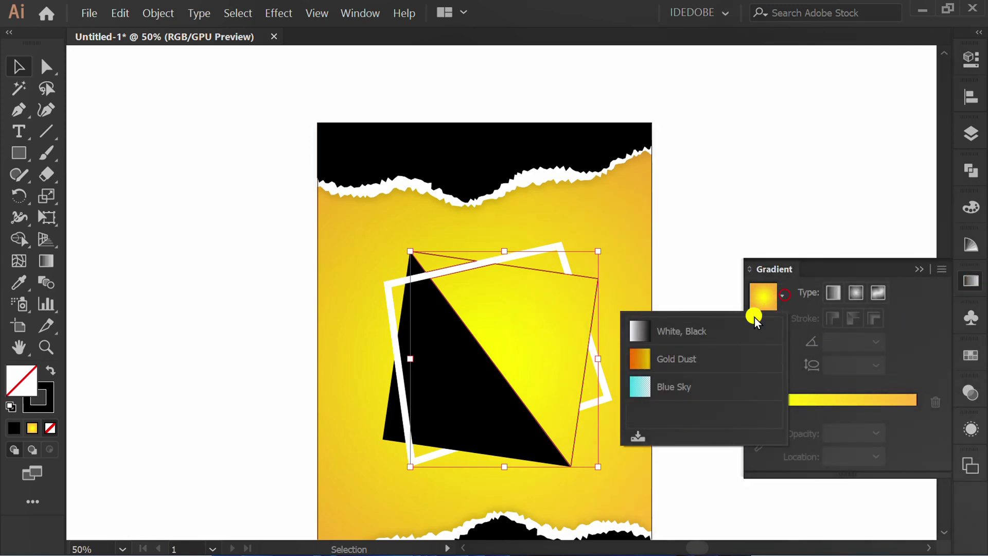
left_click(686, 331)
Step: Change the gradient's white colour stop to the dark grey R=77 G=77 B=77 swatch
double_click(758, 409)
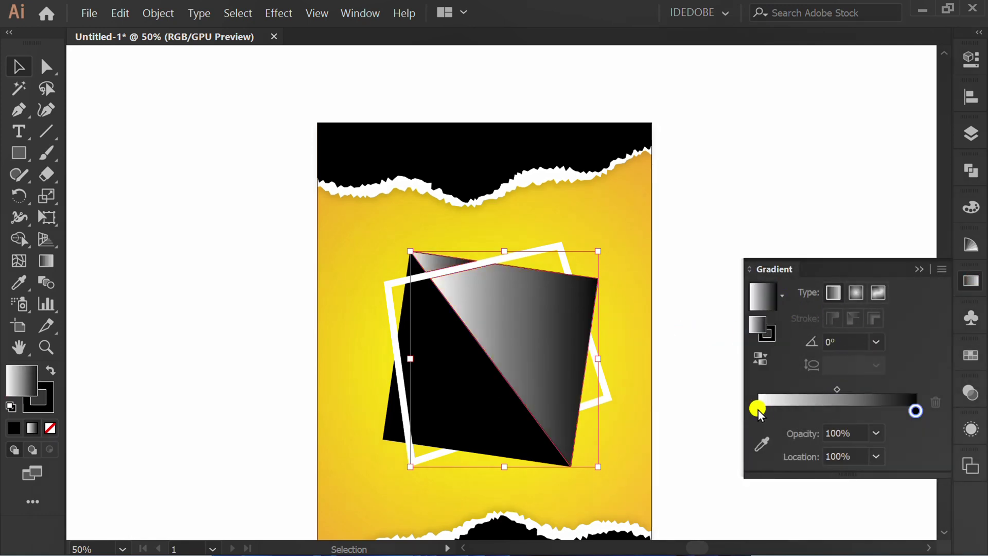
left_click(749, 290)
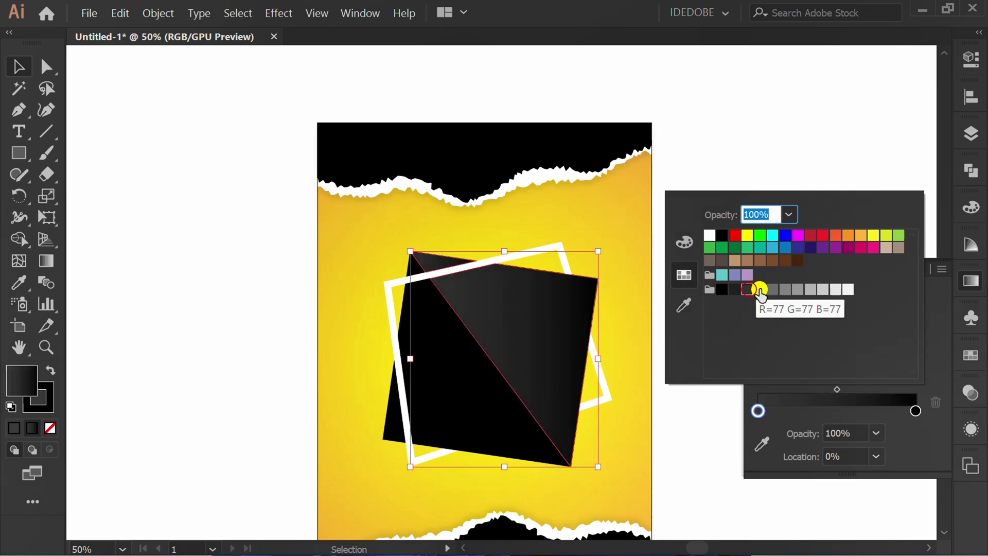
left_click(761, 290)
left_click(873, 170)
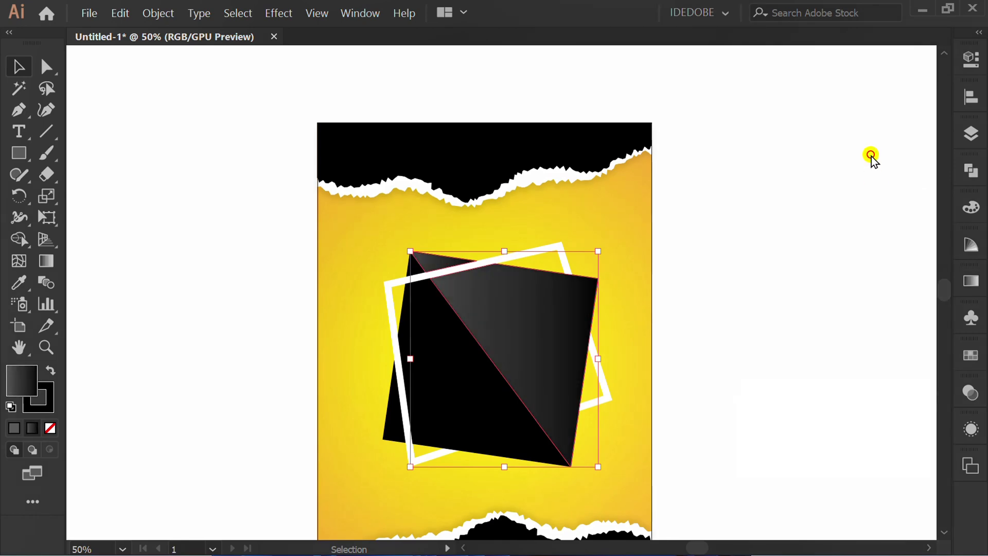
Step: Rotate the gradients on both upper-right pieces with the Gradient tool so they rise diagonally, and deselect the shapes
key("g")
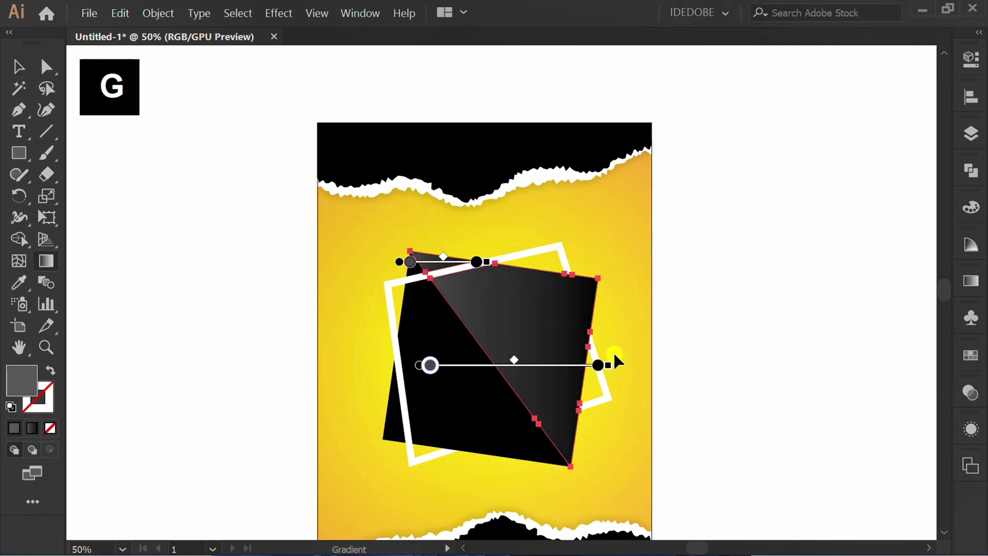
mouse_move(619, 361)
left_mouse_down()
mouse_move(648, 289)
mouse_move(638, 256)
left_mouse_up()
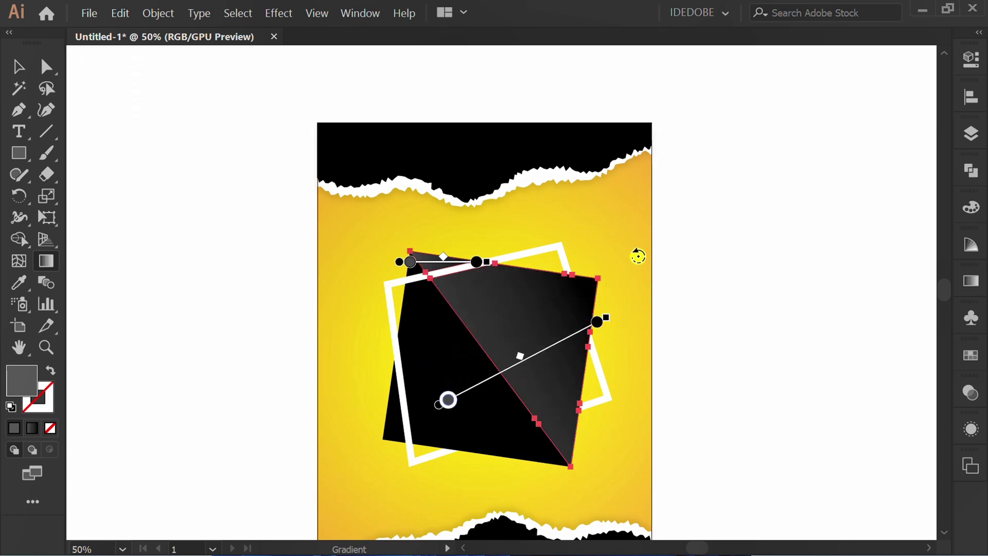
left_click_drag(494, 259, 510, 214)
key("v")
left_click(247, 344)
Step: Select the whole square and frame artwork and enlarge it slightly, keeping it in the middle of the page
scroll(242, 343, "down", 1)
mouse_move(616, 206)
left_mouse_down()
mouse_move(514, 357)
mouse_move(339, 458)
left_mouse_up()
left_click_drag(612, 443, 622, 451)
left_click(720, 456)
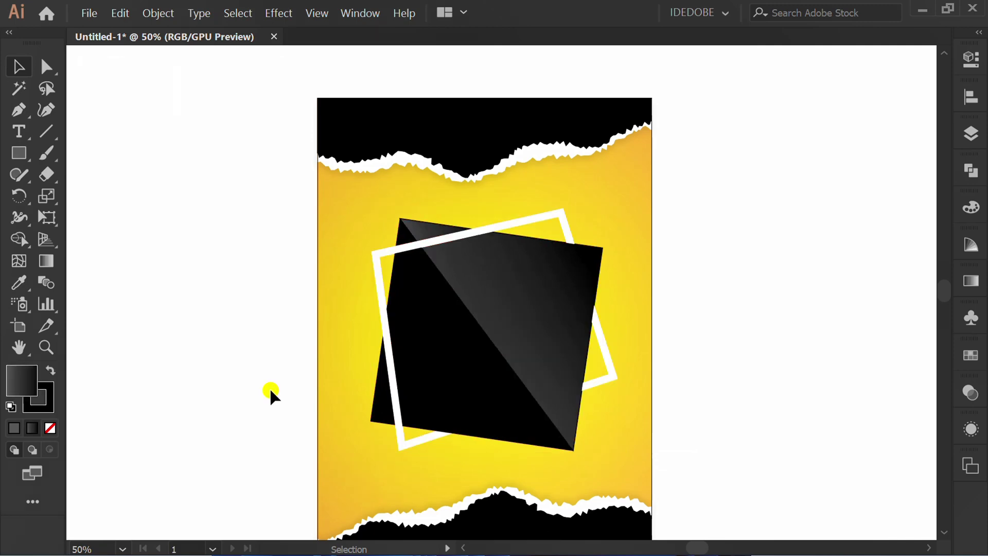
Step: Add the white text "SPECIAL OFFER" at the left of the upper black strip
left_click(18, 132)
left_click(82, 128)
left_click(337, 122)
type("SPECIAL OFFER")
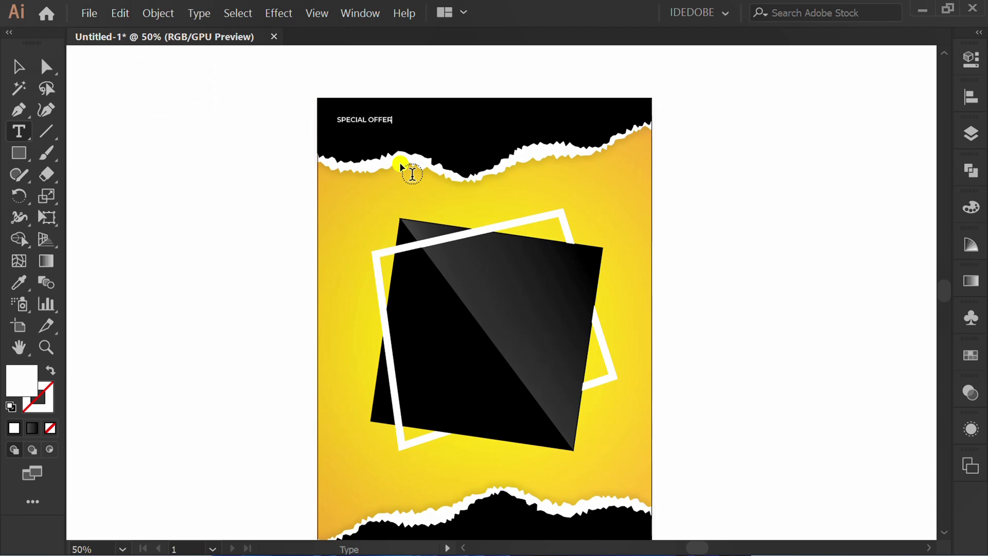
key("Escape")
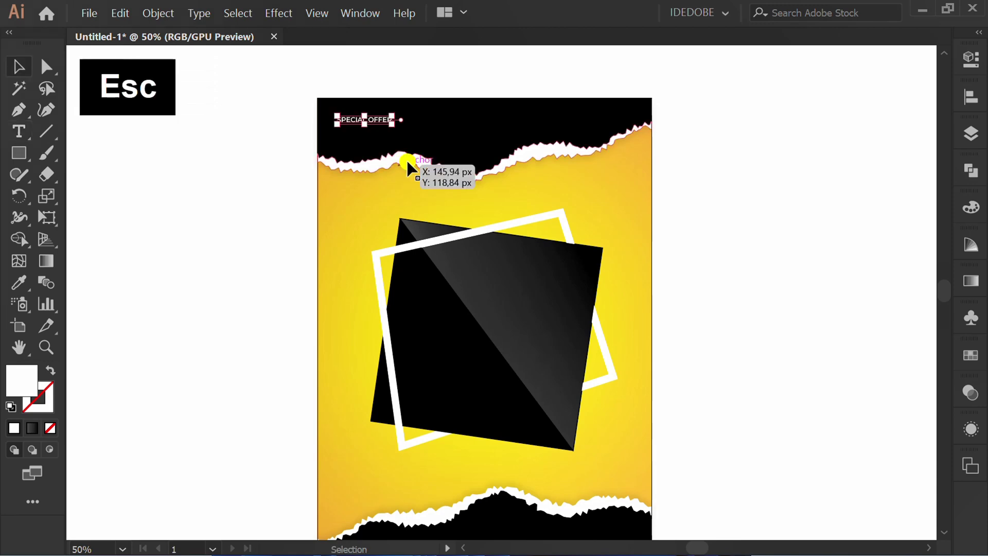
Step: Set the "SPECIAL OFFER" font size to 25 pt and nudge the text down within the upper black strip
left_click(970, 57)
scroll(802, 438, "up", 12)
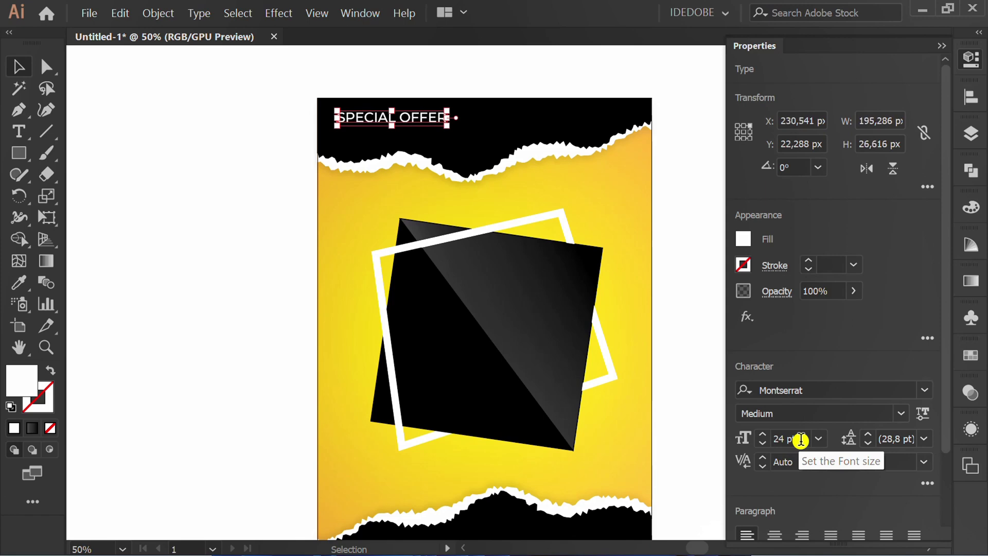
scroll(802, 438, "up", 1)
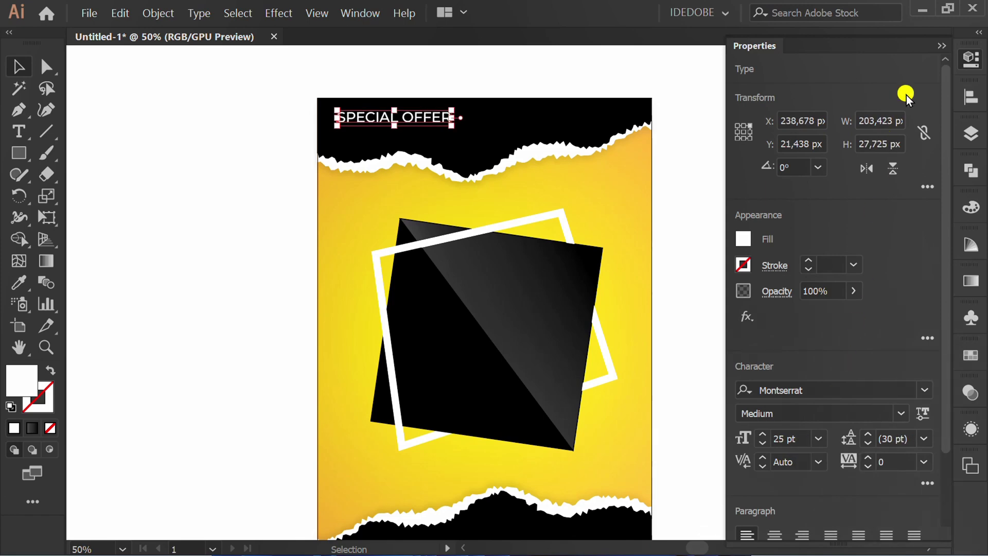
left_click(937, 45)
key("Down")
key("Down")
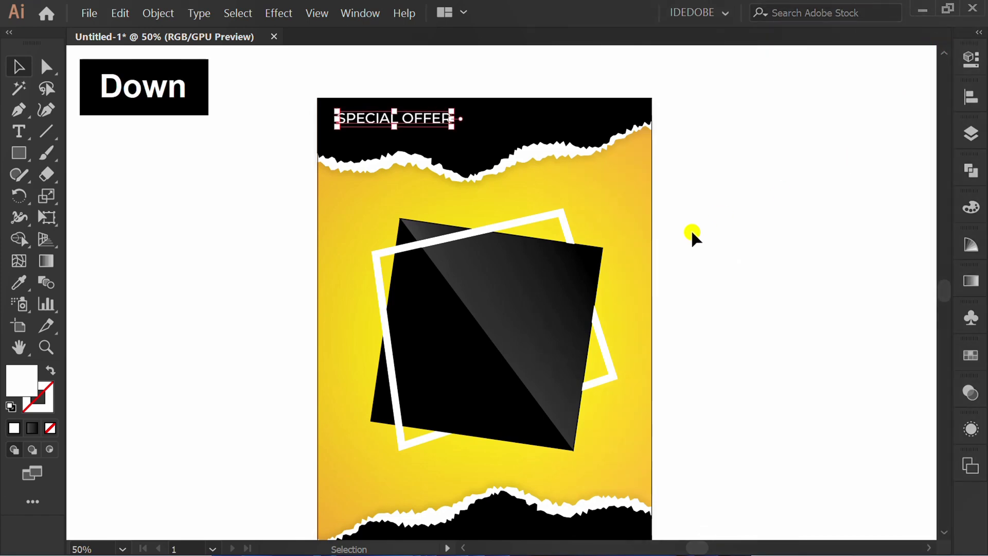
key("Down")
key("Down")
key("Down")
key("Down")
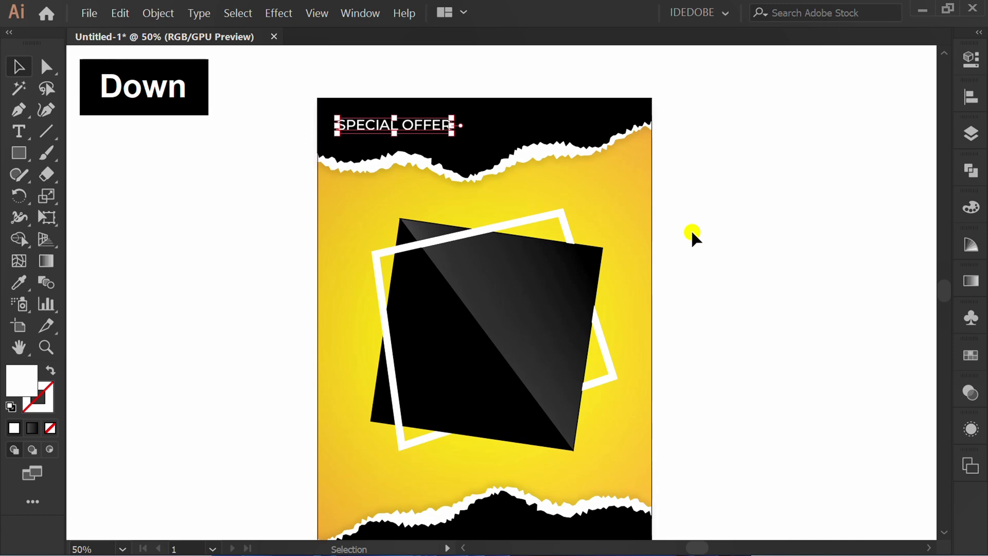
Step: Copy the "SPECIAL OFFER" text to the lower black strip and change it to "GET THEM BEFORE THEY'RE GONE!"
left_click_drag(708, 239, 699, 190)
left_click_drag(368, 78, 472, 495)
double_click(515, 498)
key("ctrl+a")
type("GET THEM BEFORE THEY'RE ")
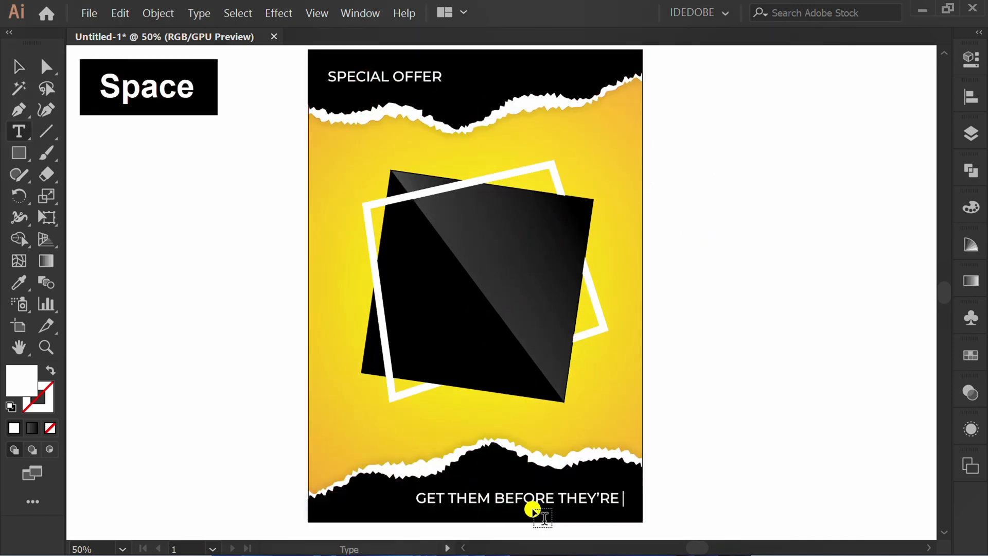
type("GON")
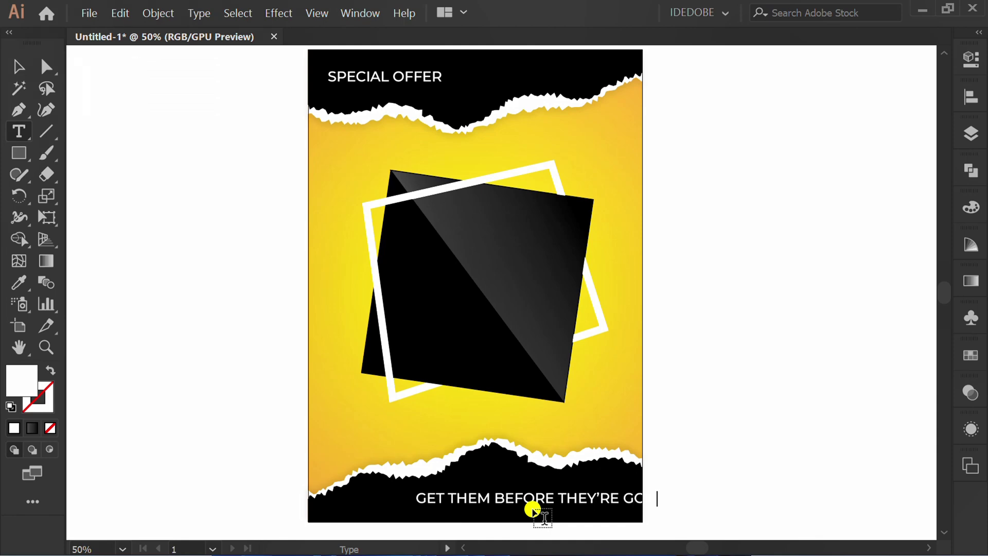
key("Escape")
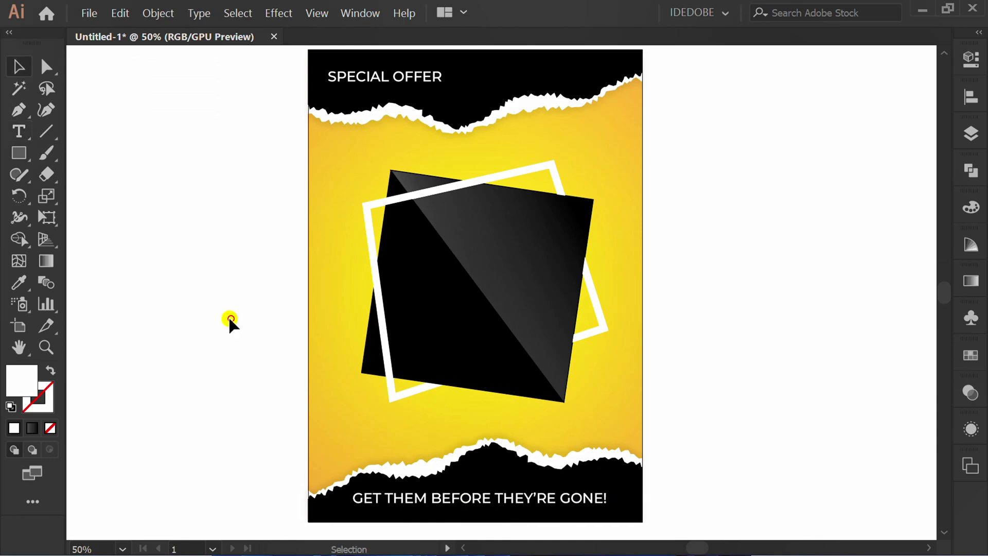
Step: Add the large bold heading "SALE" on the black square and centre it horizontally on the page
type("SALE")
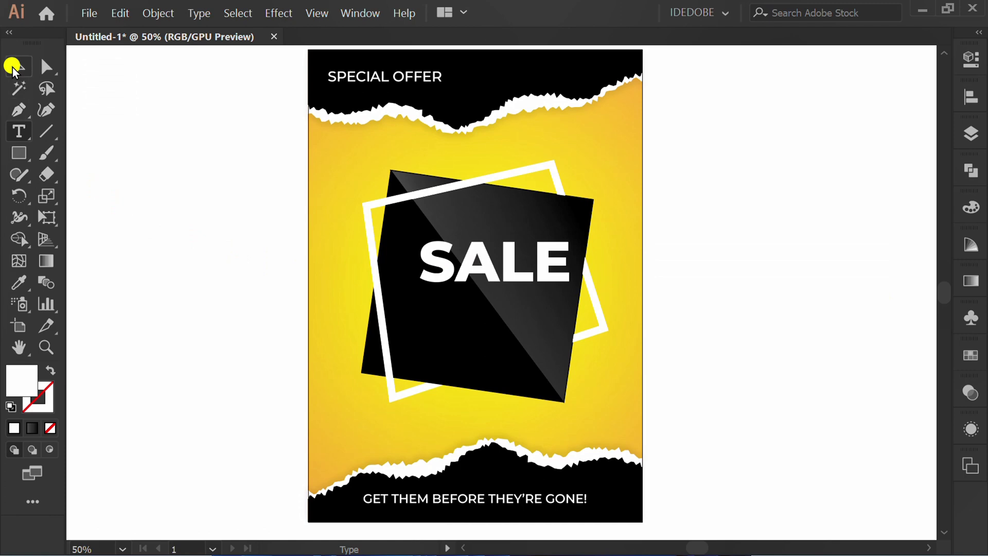
left_click(13, 67)
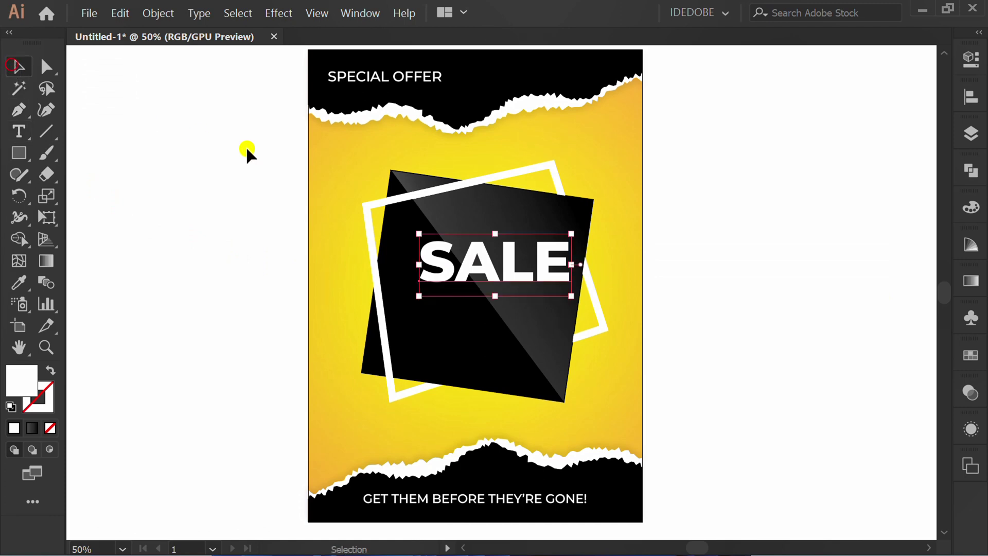
left_click(959, 103)
left_click(795, 129)
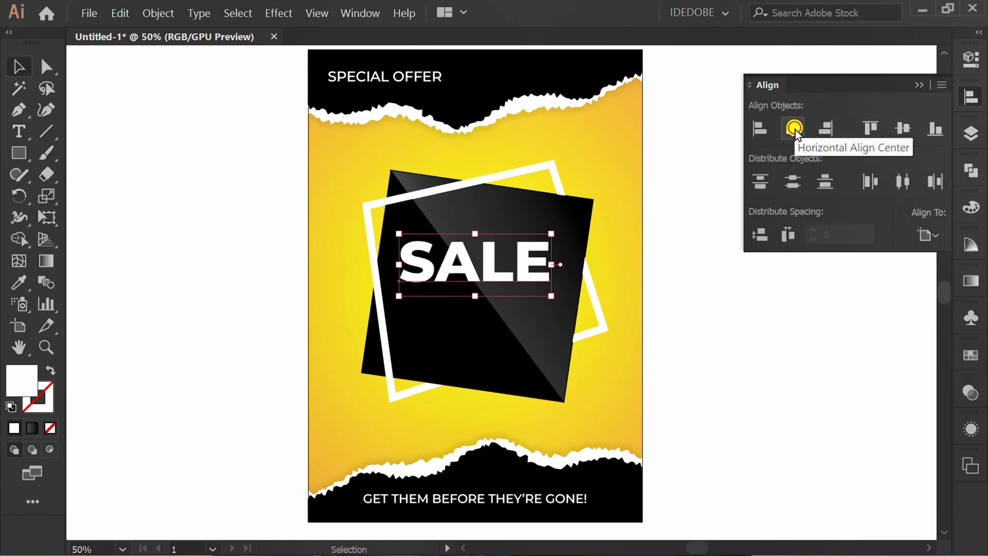
Step: Nudge the "SALE" heading down towards the middle of the black square
key("Down")
key("Down")
key("Down")
key("Down")
key("Down")
key("Down")
key("Down")
key("Down")
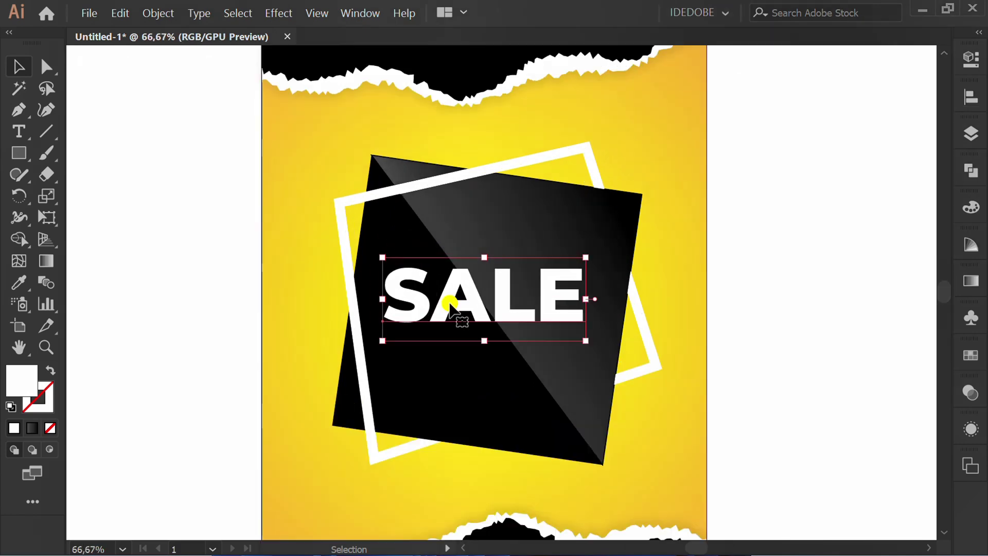
Step: Duplicate the "SALE" heading directly above itself and change the copy's text to "BIG"
left_click_drag(458, 315, 450, 236)
double_click(449, 236)
key("ctrl+a")
type("BIG")
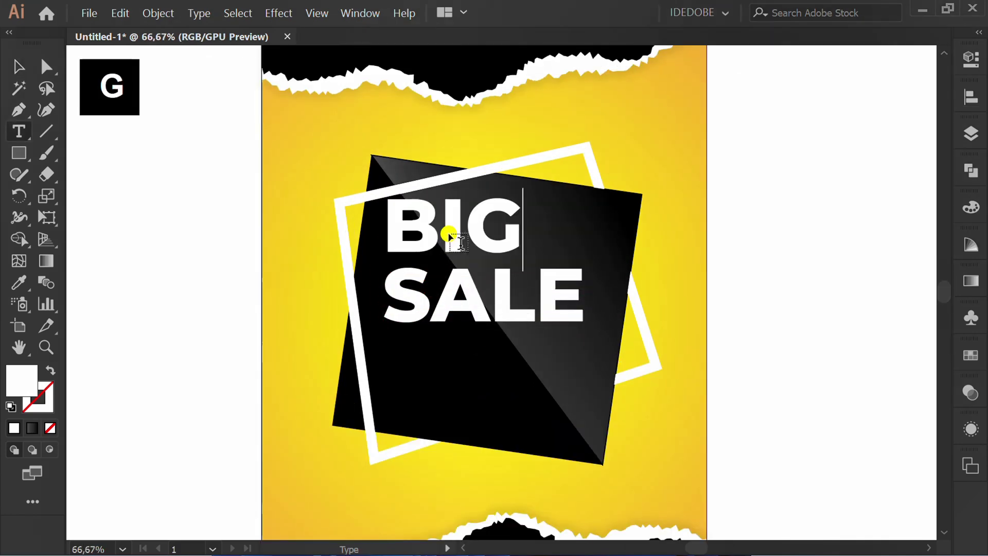
left_click(16, 66)
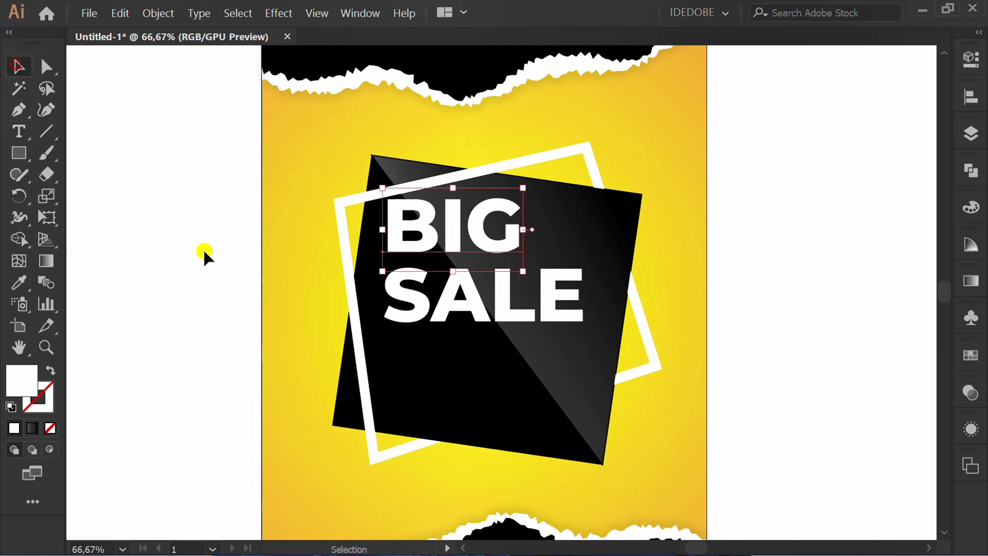
Step: Reduce the font size of the "BIG" text so it is smaller than "SALE"
left_click(971, 58)
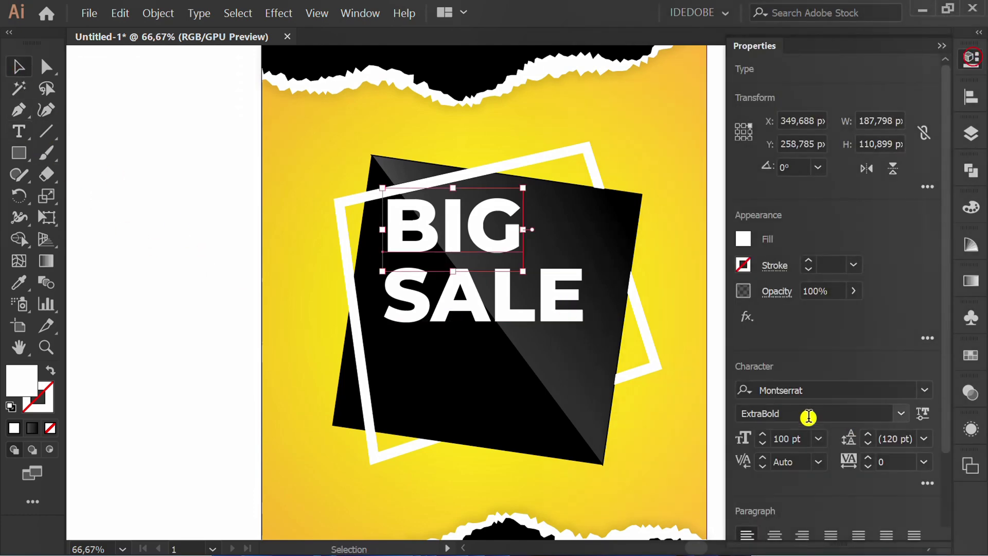
scroll(796, 440, "down", 7)
scroll(796, 440, "down", 13)
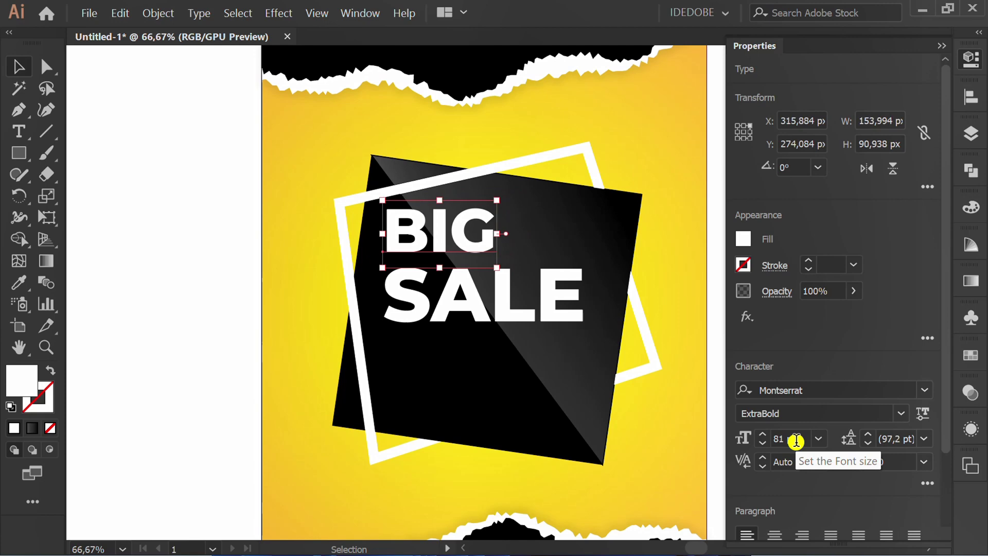
Step: Copy the "SPECIAL OFFER" text below "SALE", change it to "WEEKEND ONLY" and deselect it
left_click_drag(360, 110, 432, 349)
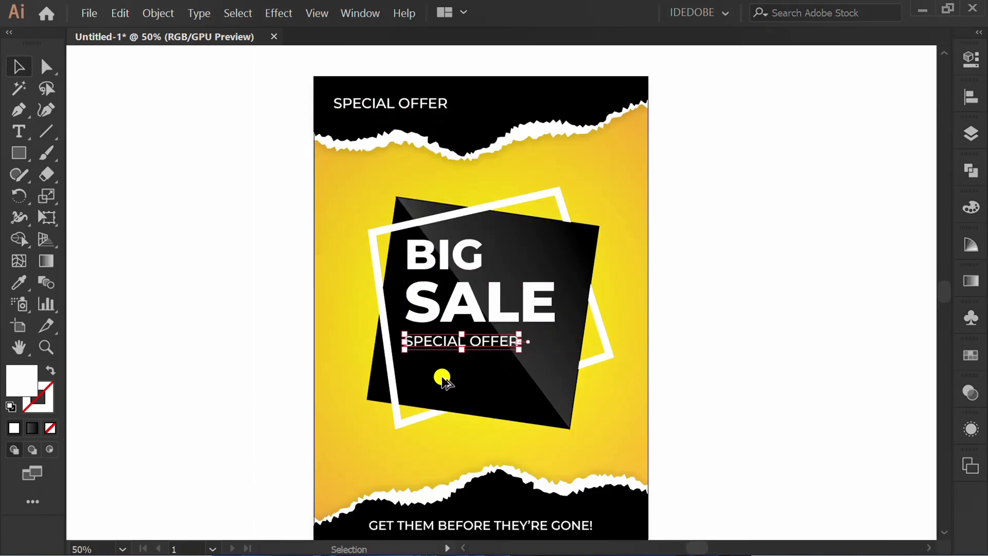
scroll(441, 379, "up", 1)
triple_click(434, 331)
type("WEEKEND ONLY")
key("Escape")
left_click(200, 284)
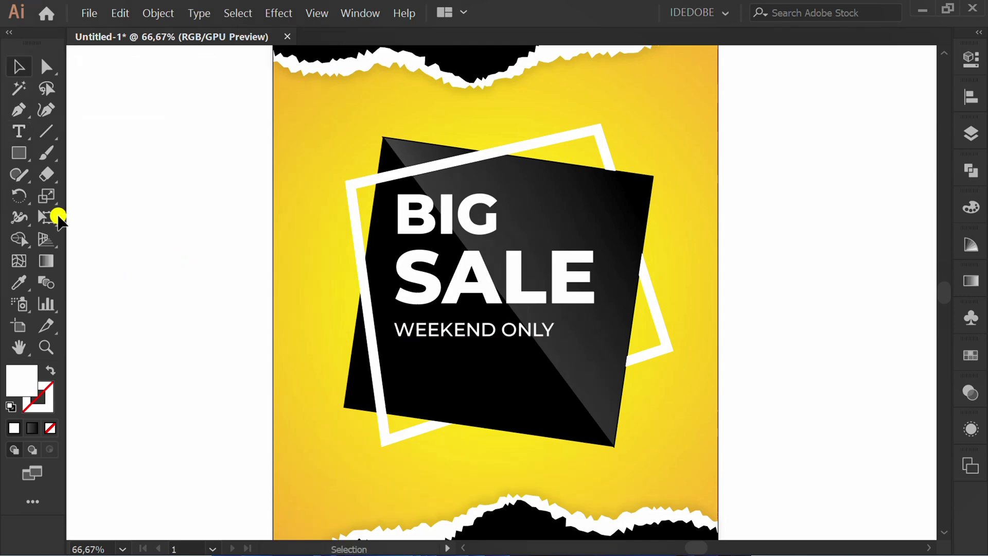
Step: Draw a wide white rectangle below "WEEKEND ONLY", extending past the black square's right edge
left_click_drag(19, 151, 101, 153)
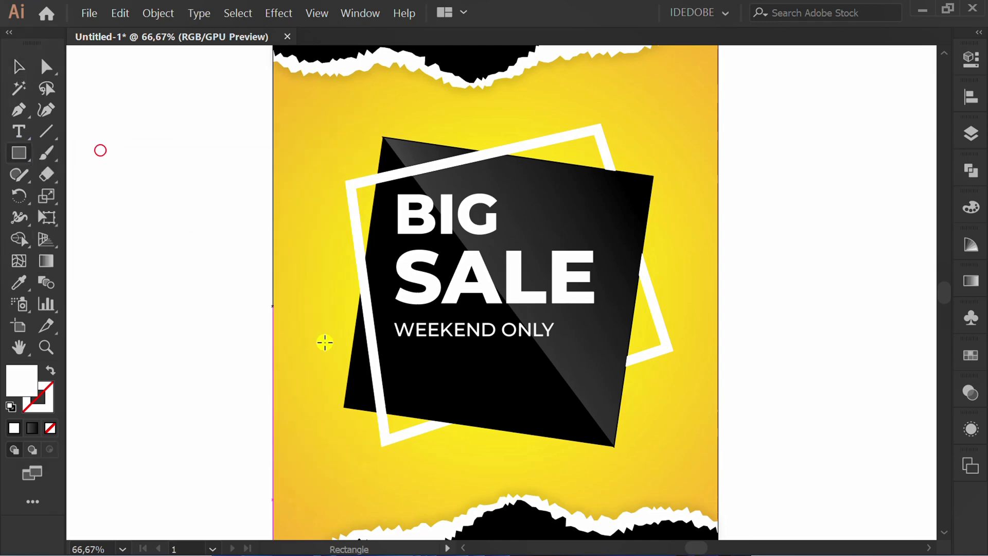
mouse_move(393, 353)
left_mouse_down()
mouse_move(503, 397)
mouse_move(656, 406)
left_mouse_up()
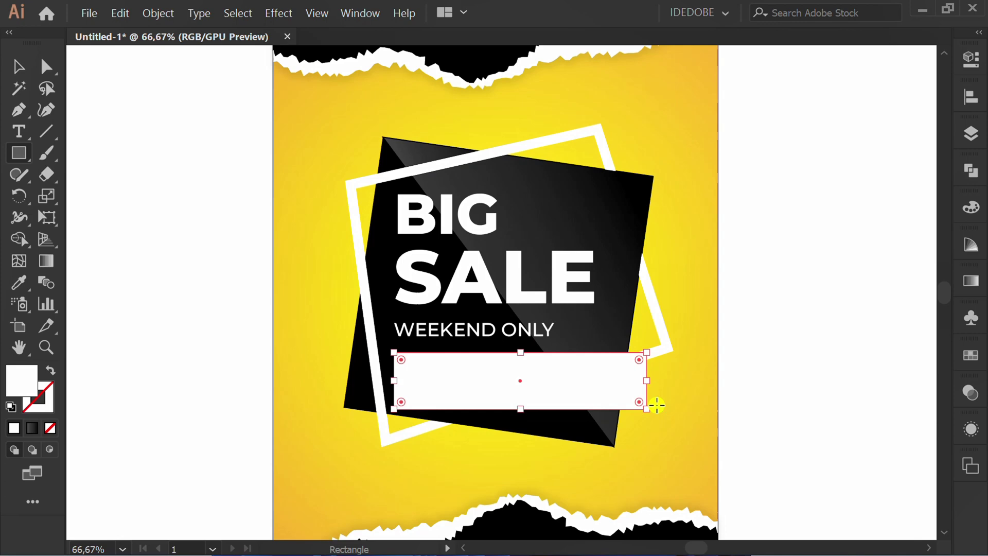
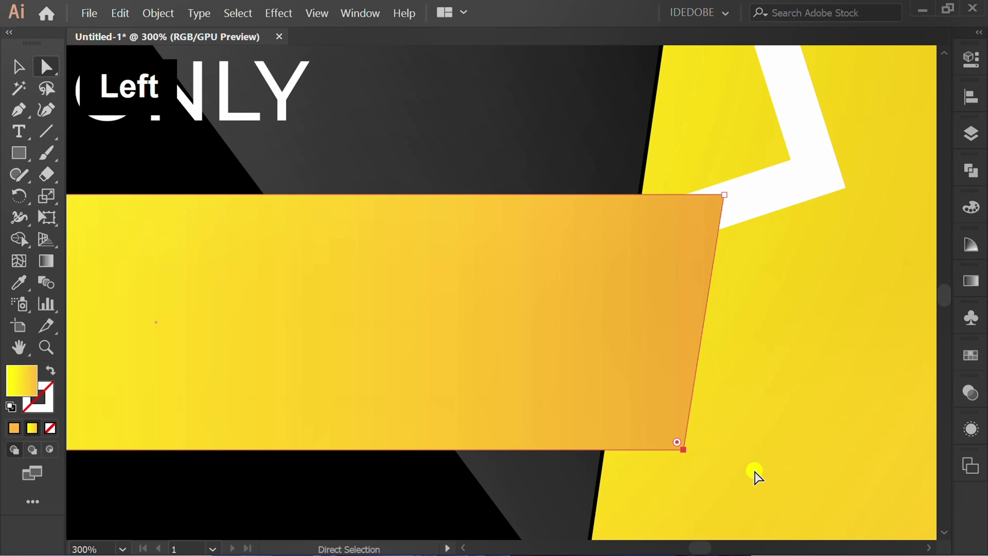
Step: Nudge the gradient banner's lower-right corner horizontally so its slanted end follows the black square's right edge
key("Right")
key("Left")
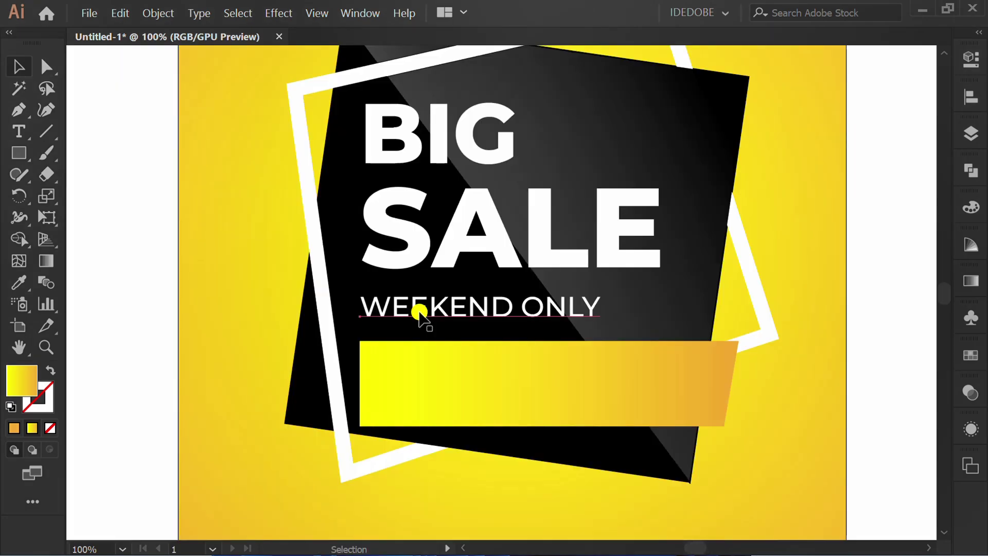
Step: Duplicate the "WEEKEND ONLY" text onto the gradient banner below and bring the copy to the front
left_click_drag(420, 315, 439, 392)
key("alt")
key("ctrl+shift+bracketright")
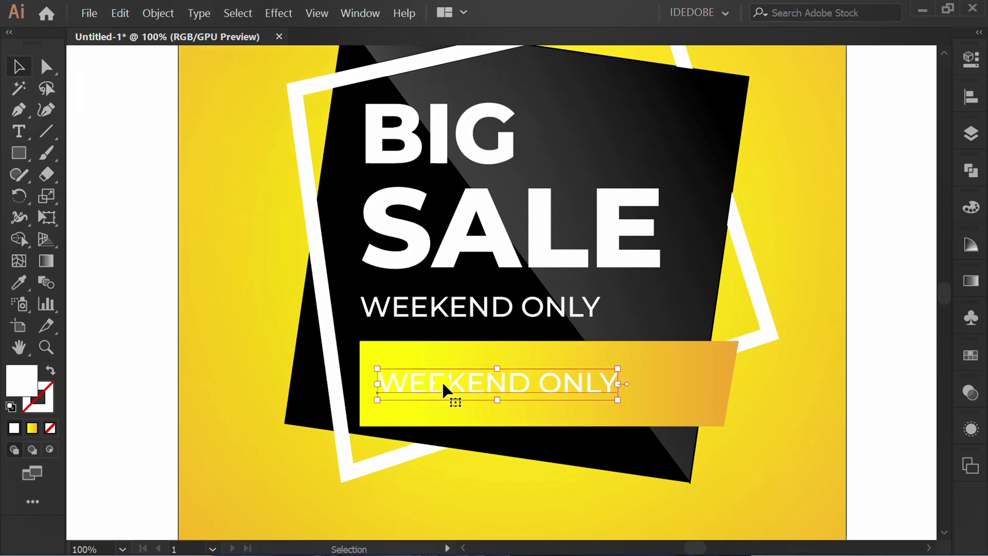
Step: Fill the text copy on the banner with black and change it to "Up to 80% Off"
left_click(970, 62)
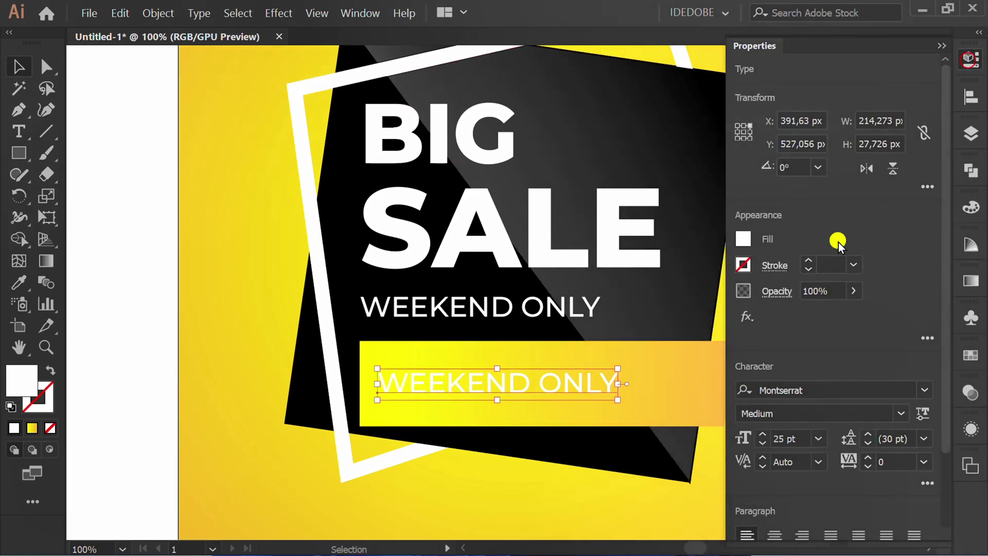
left_click(744, 239)
left_click(585, 305)
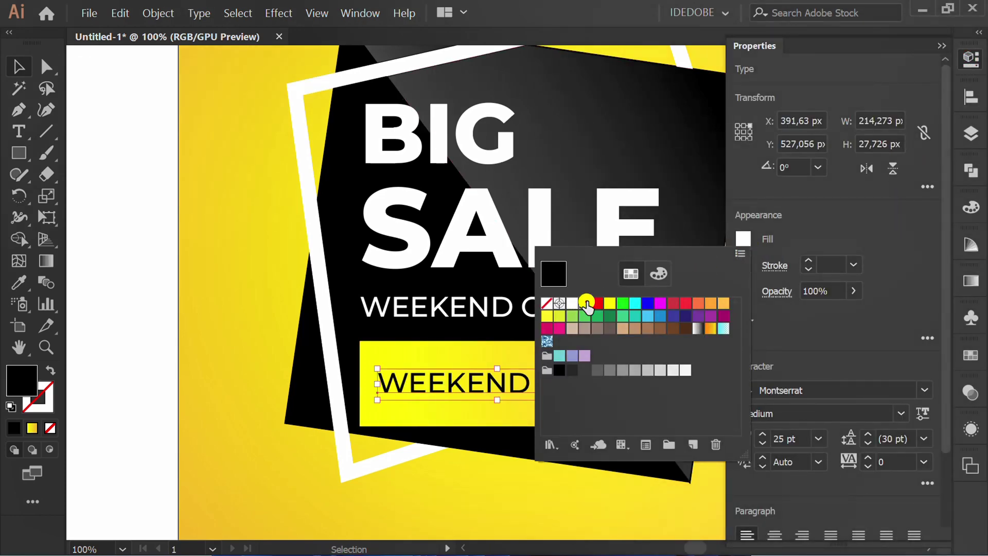
left_click(941, 46)
double_click(448, 383)
key("ctrl+a")
type("Up to 80% Off")
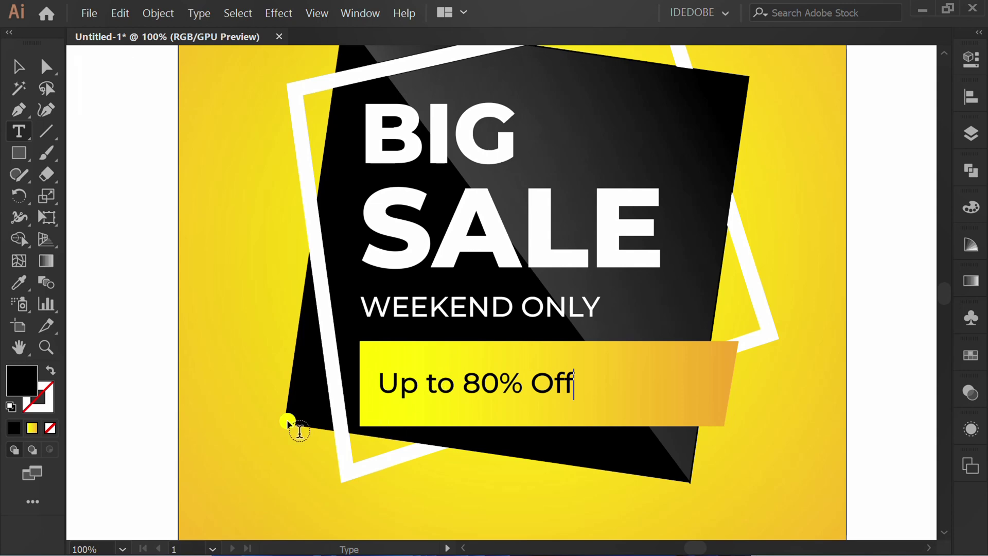
left_click(15, 64)
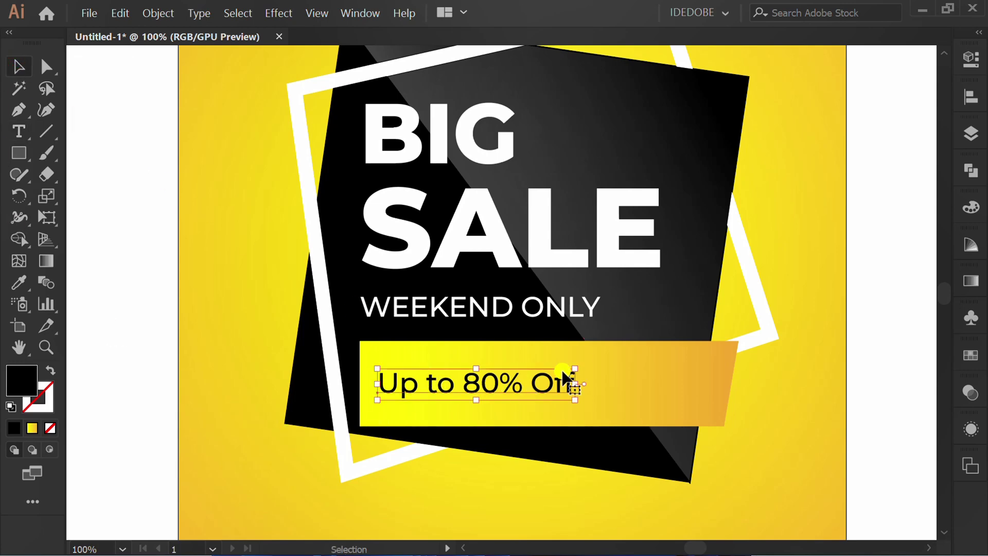
Step: Set the "Up to 80% Off" text to Montserrat Bold and enlarge it to about 39 pt
left_click(972, 58)
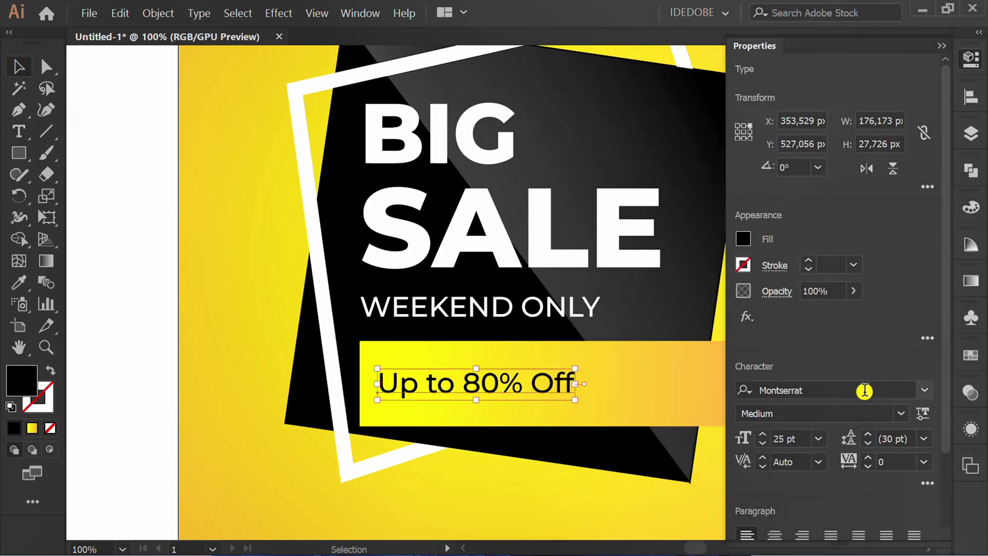
left_click(900, 413)
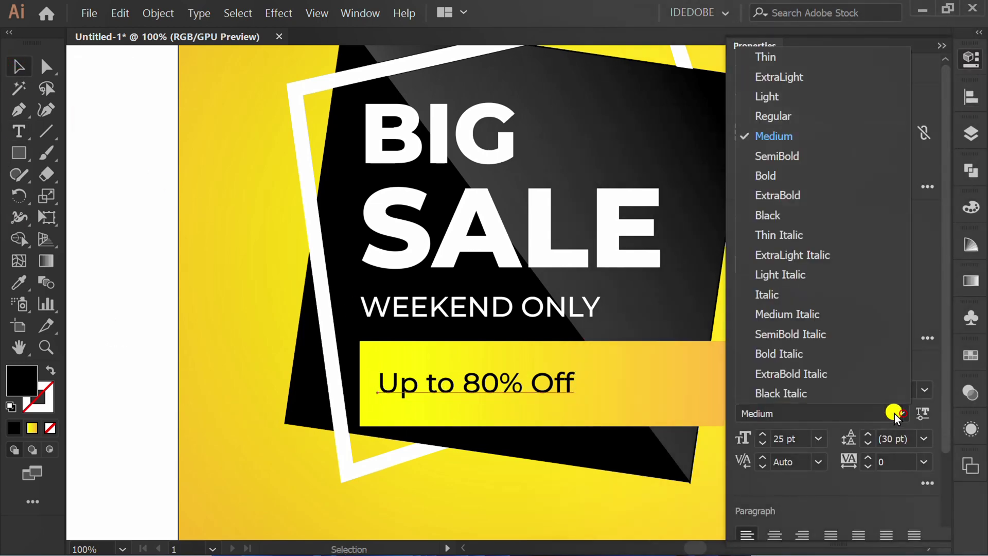
left_click(838, 178)
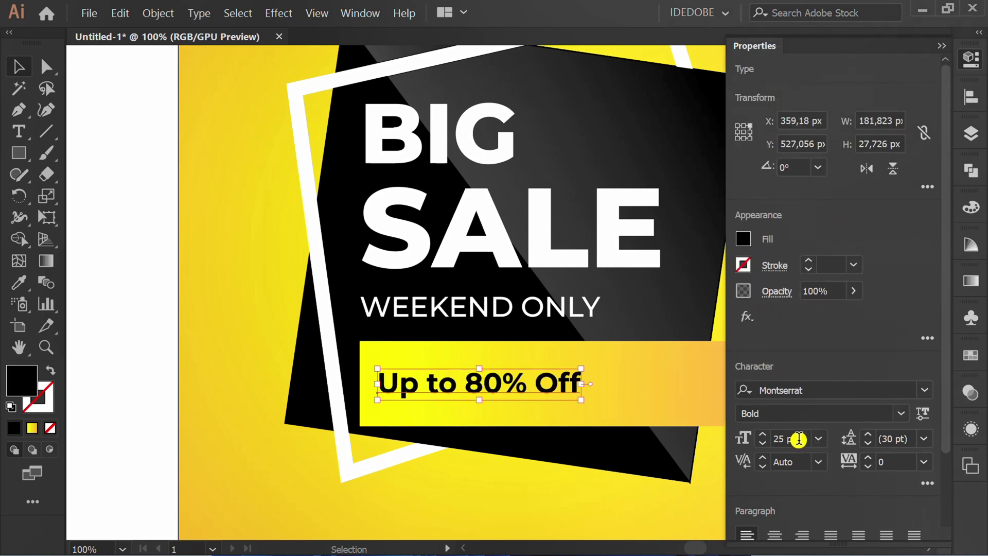
scroll(798, 439, "up", 9)
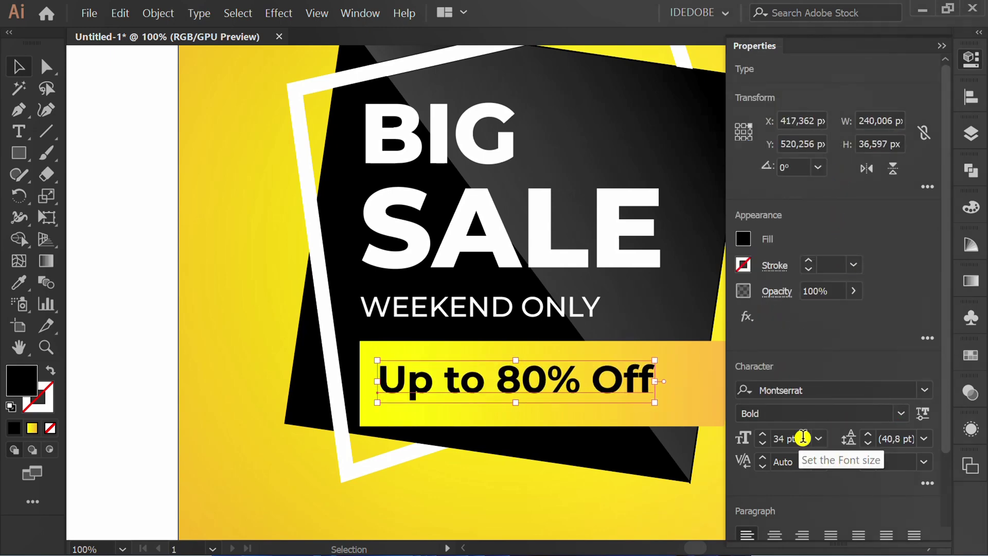
scroll(803, 438, "up", 1)
scroll(803, 440, "up", 2)
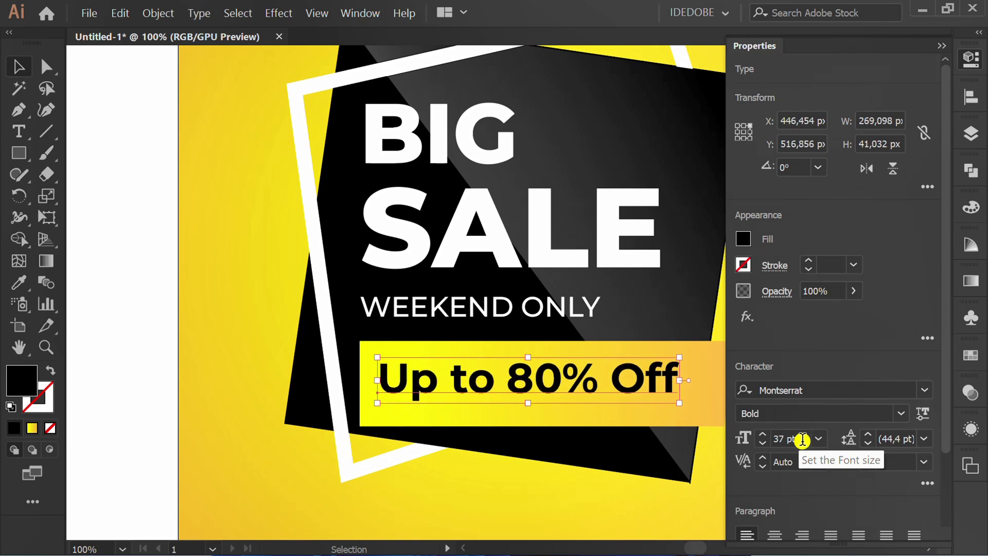
scroll(803, 441, "up", 3)
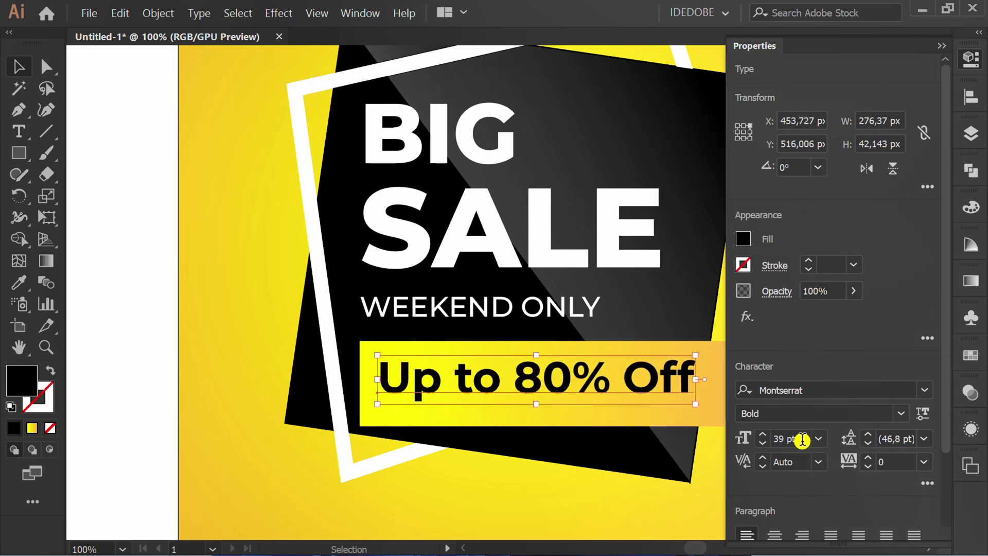
left_click(938, 46)
Step: Select the black square, white frame, headings and offer banner together and group them
key("ctrl+minus")
key("ctrl+minus")
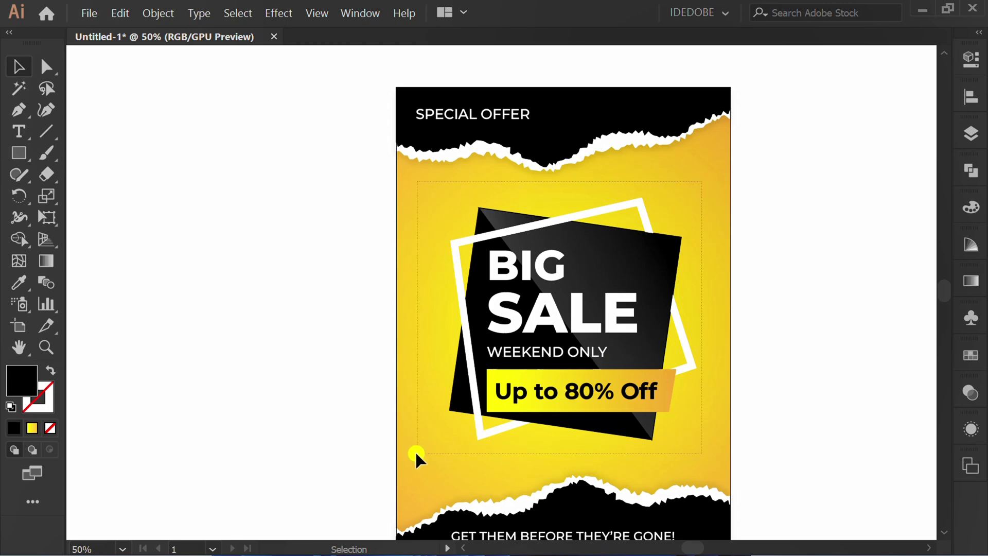
left_click(471, 383)
right_click(433, 247)
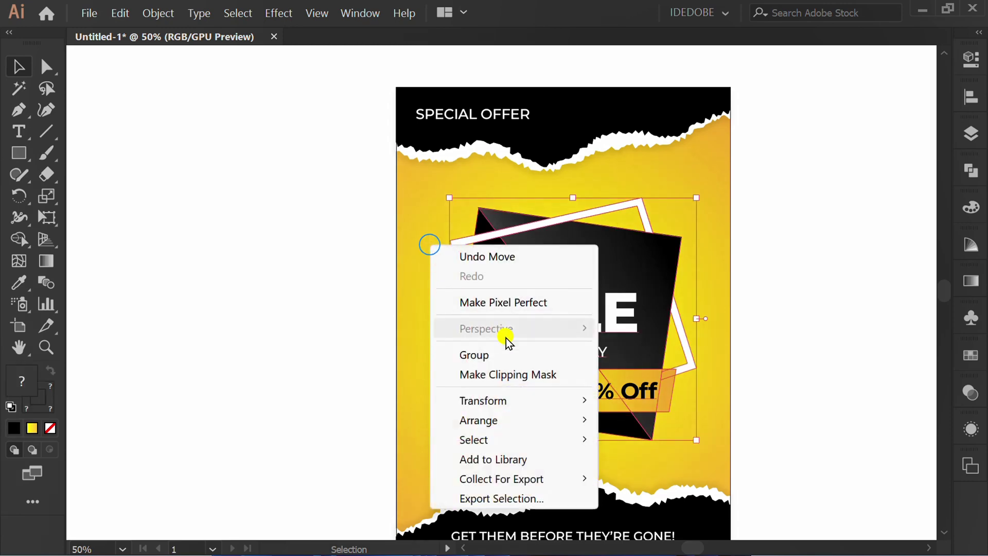
left_click(544, 356)
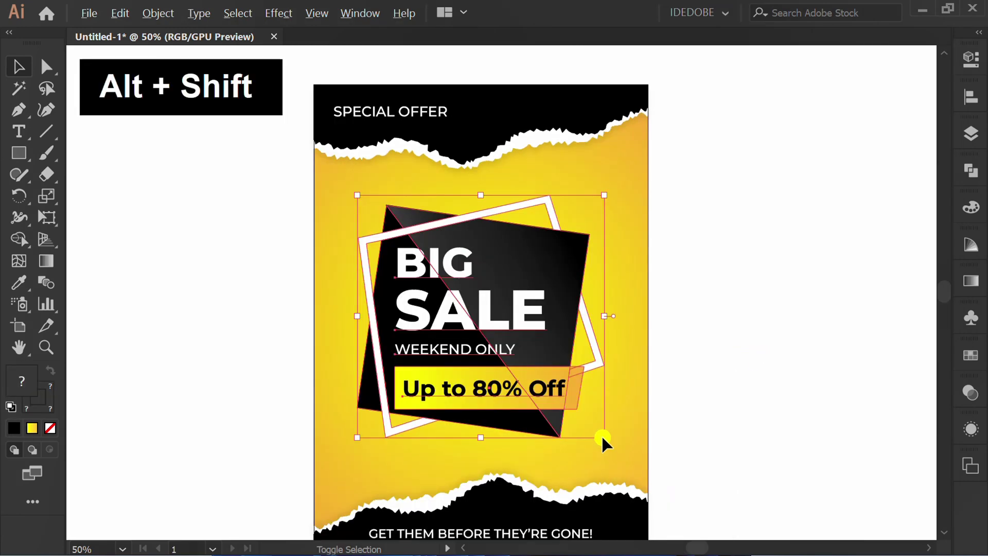
Step: Enlarge the grouped sale design slightly and proportionally about its centre, then nudge it to the right and deselect it
left_click_drag(605, 443, 613, 447)
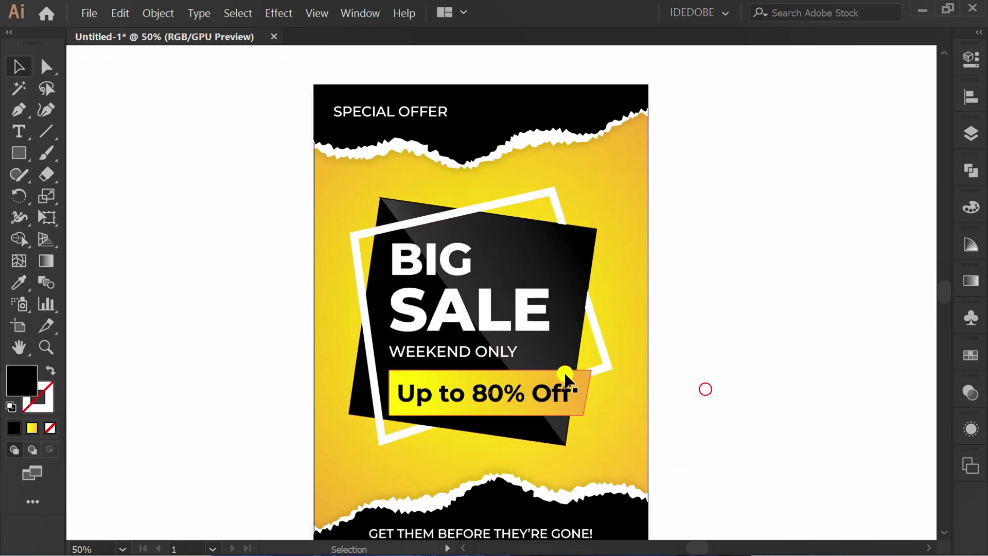
key("Right")
key("Right")
key("Right")
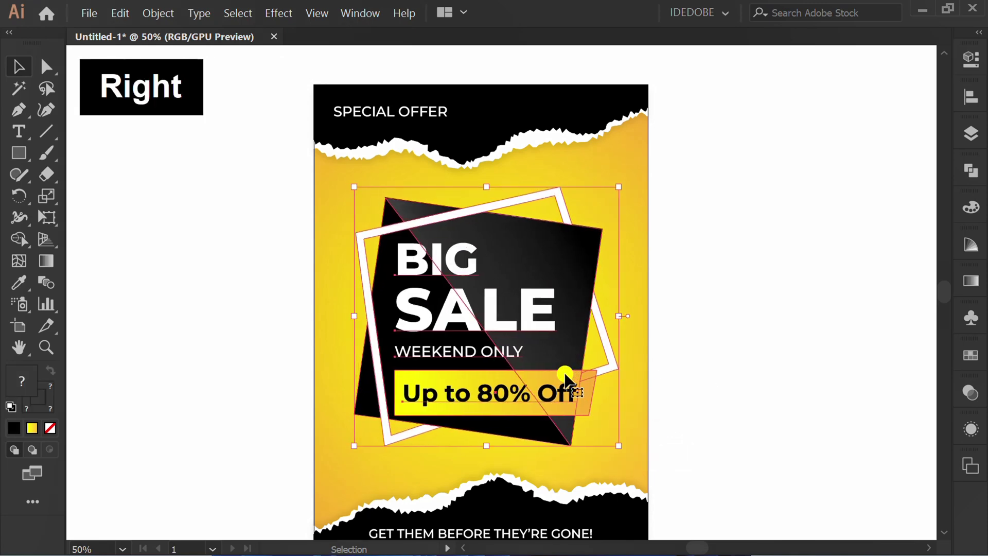
left_click(765, 370)
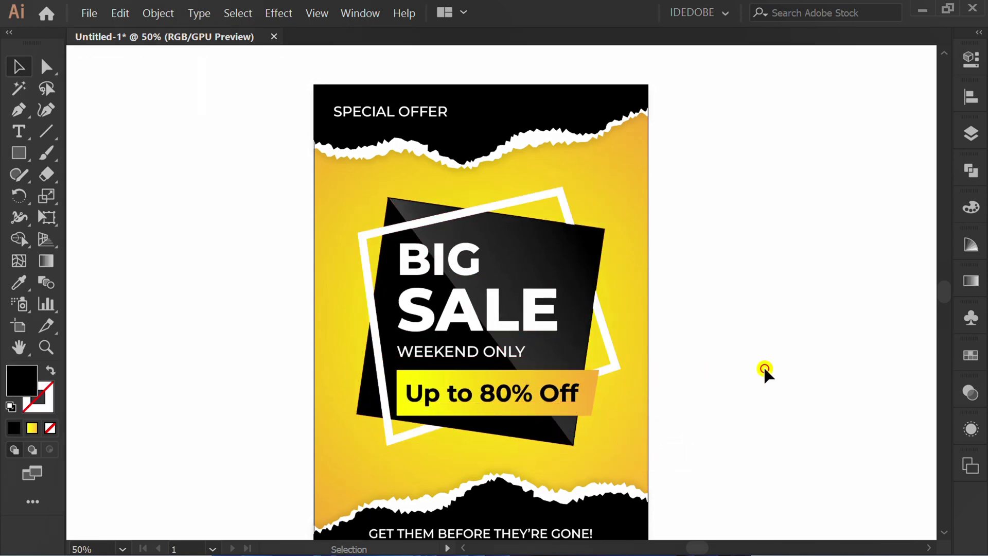
scroll(765, 369, "down", 1)
left_click_drag(783, 391, 746, 353)
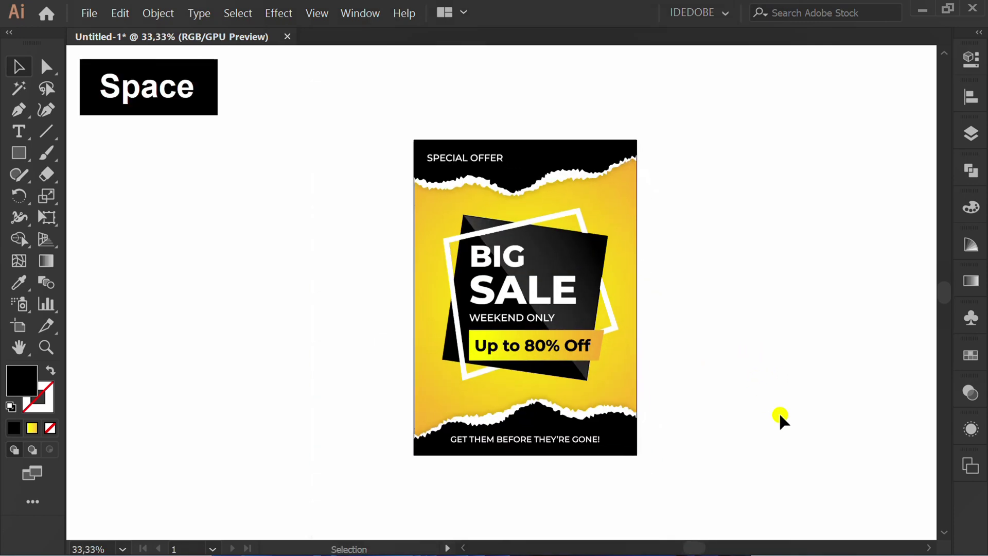